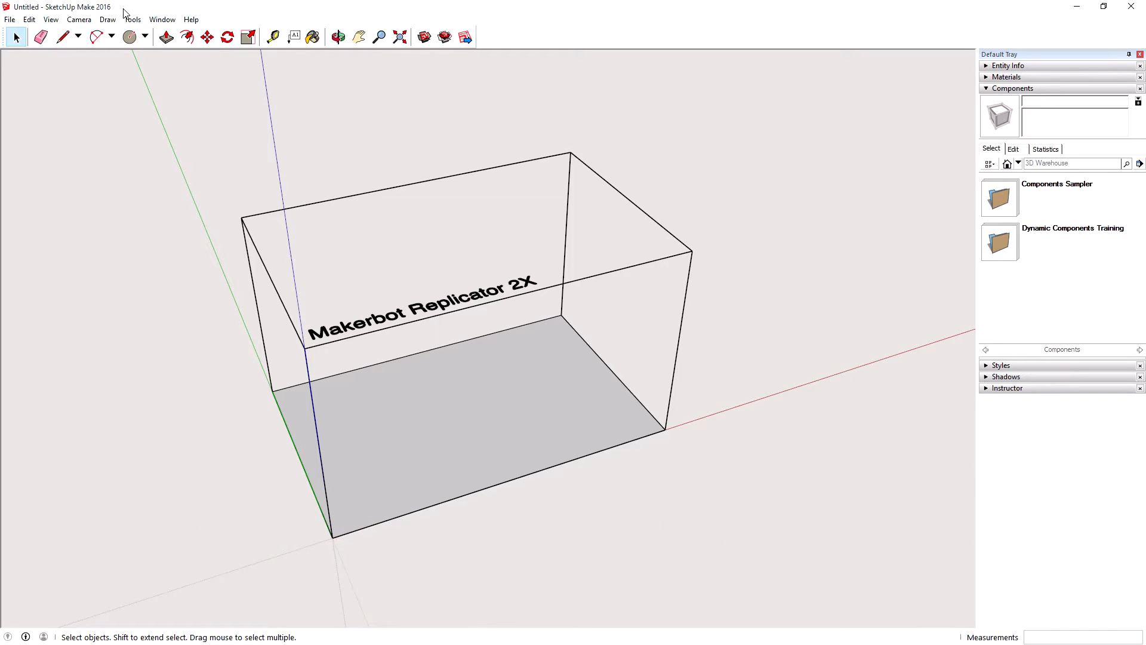
# Check which default drawing template is set in the system preferences, leaving it unchanged
pyautogui.click(160, 20)
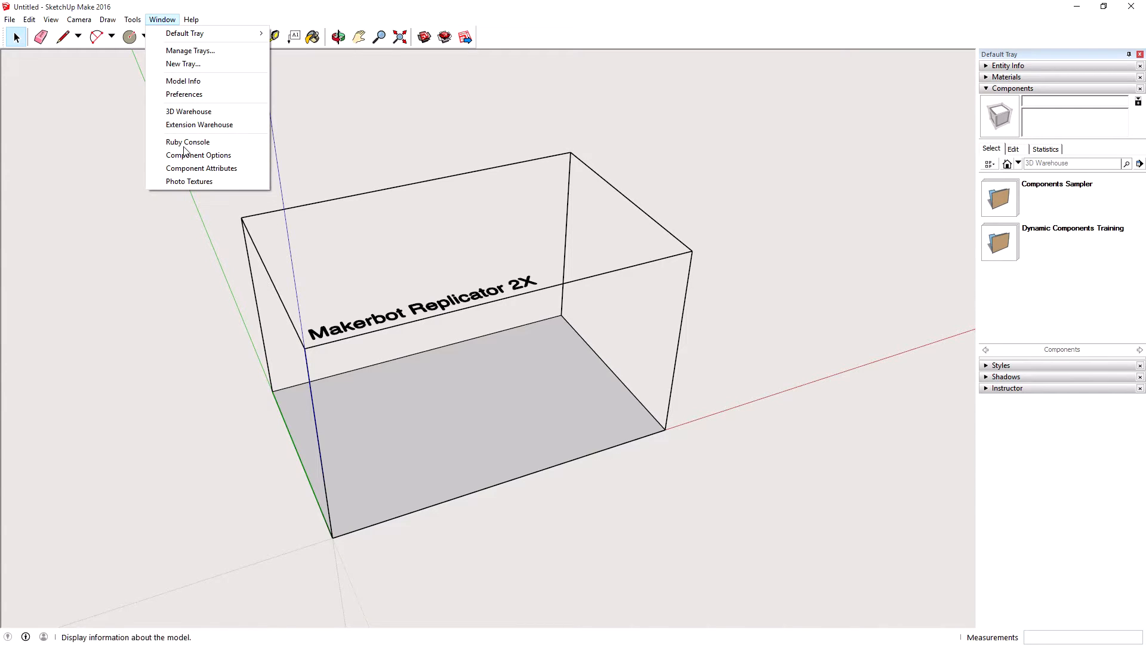
pyautogui.click(199, 97)
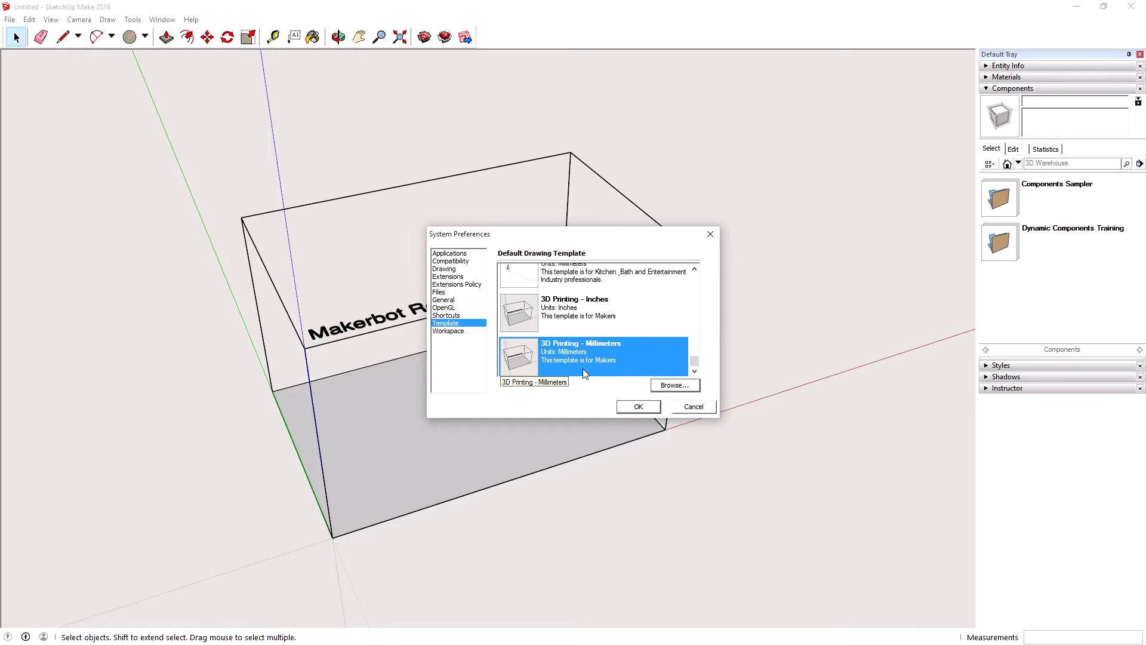
pyautogui.click(693, 407)
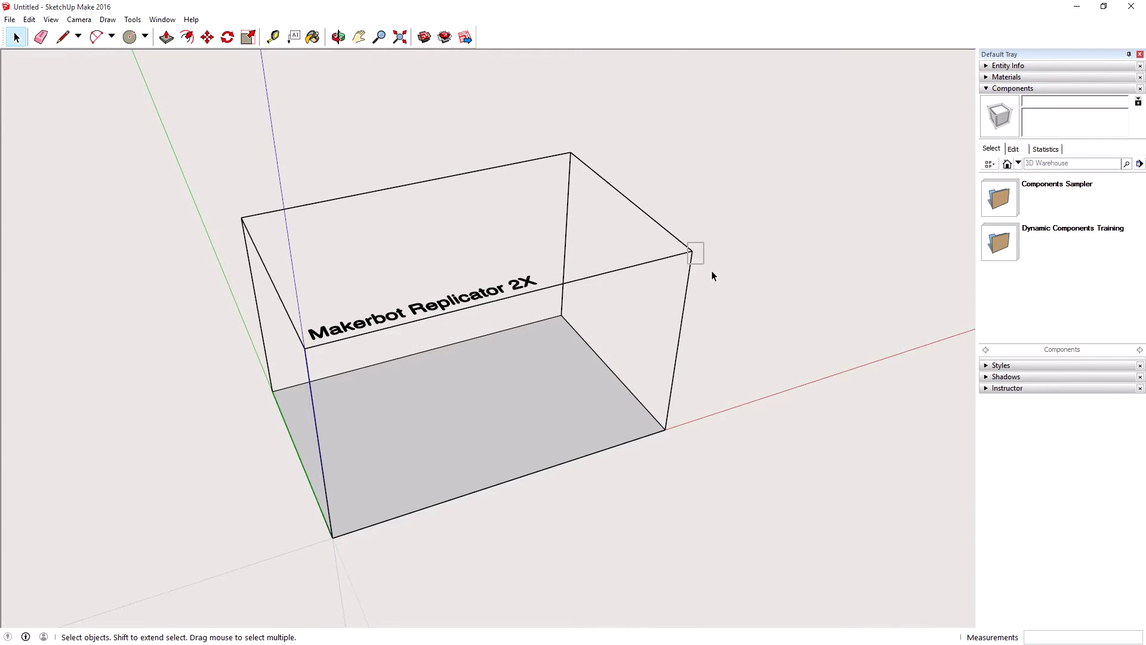
# Auto-hide the Default Tray and draw a circle of 25 mm radius on the left half of the build plate
pyautogui.moveTo(388, 215); pyautogui.dragTo(418, 247, button='middle')
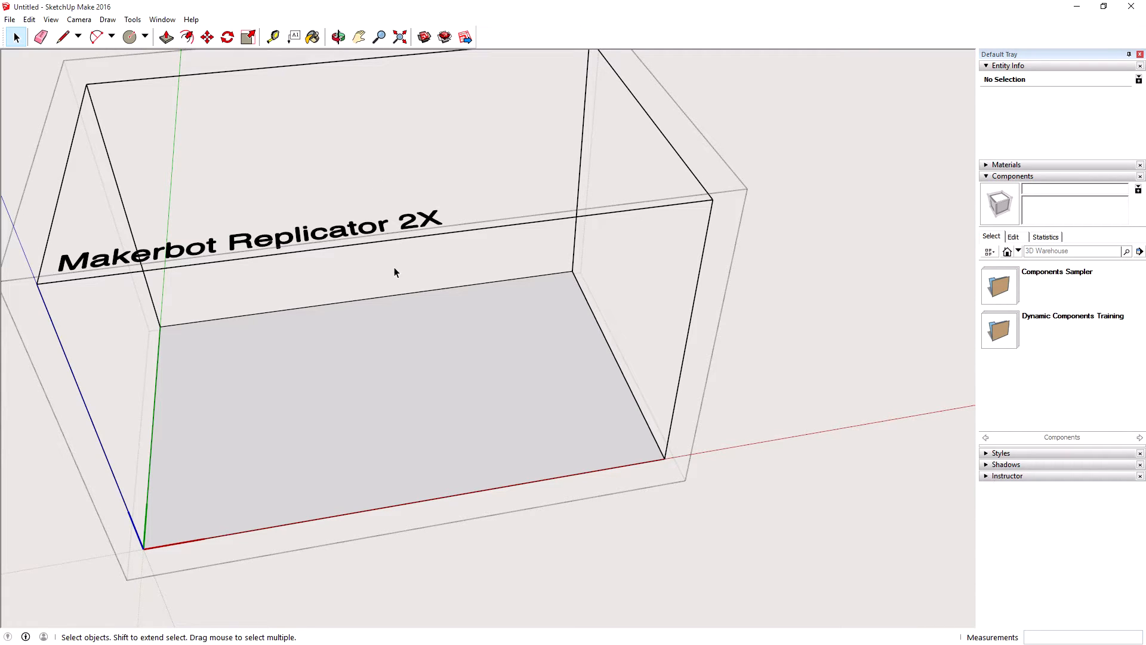
pyautogui.moveTo(394, 272); pyautogui.dragTo(736, 247, button='middle')
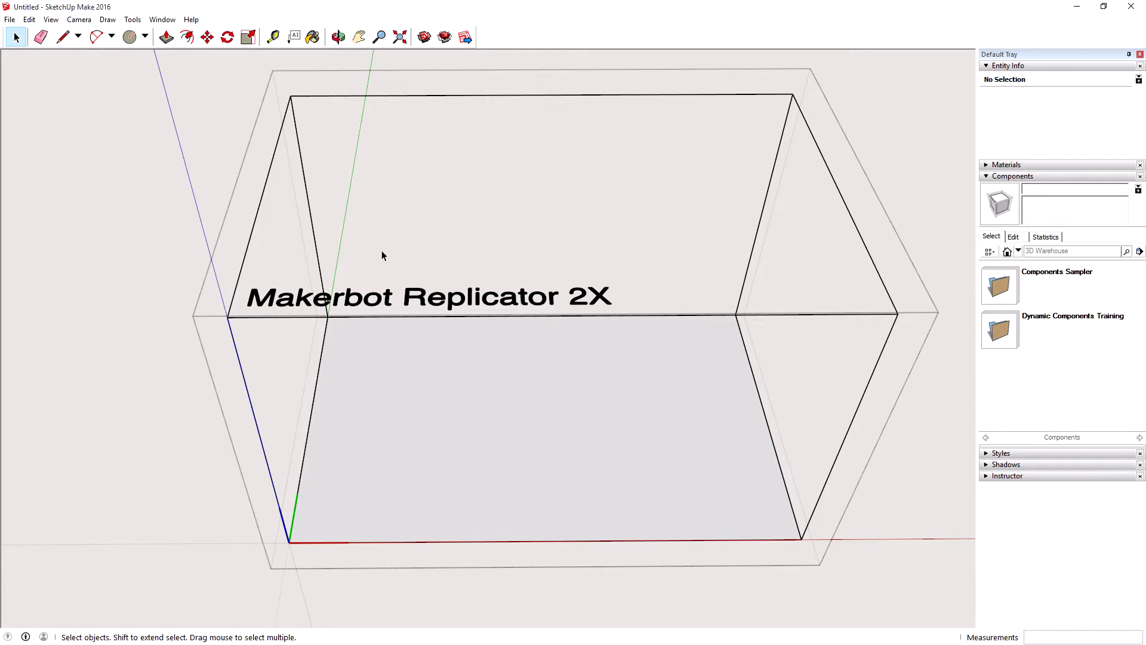
pyautogui.scroll(3, 356, 405)
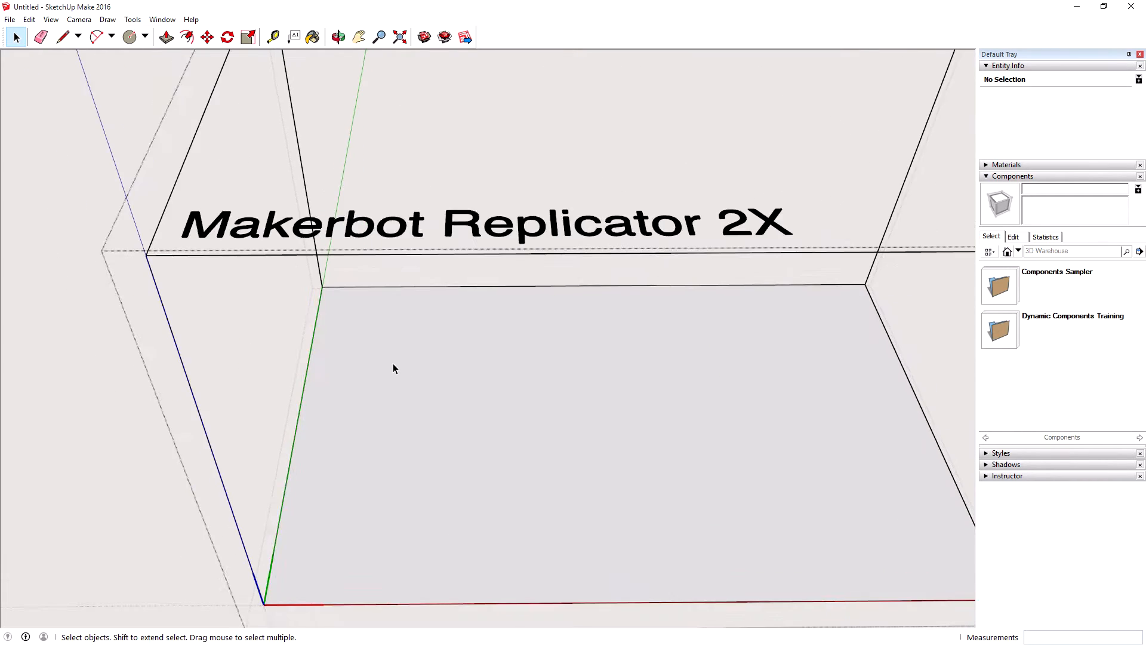
pyautogui.moveTo(392, 367); pyautogui.dragTo(695, 388, button='middle')
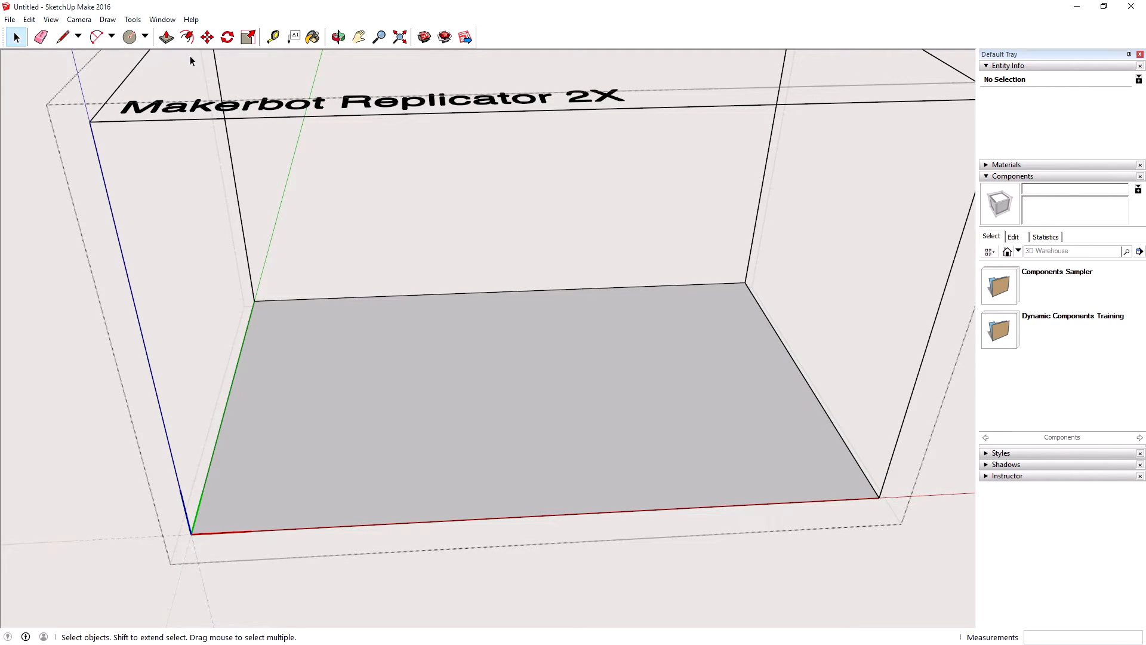
pyautogui.click(129, 36)
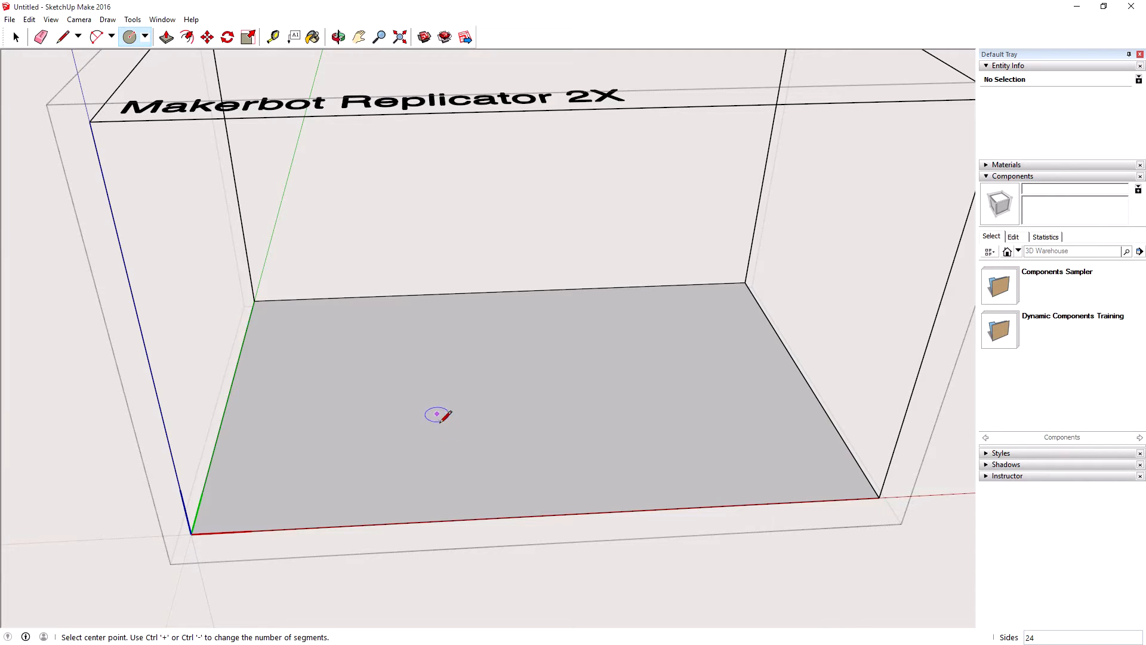
pyautogui.scroll(3, 436, 412)
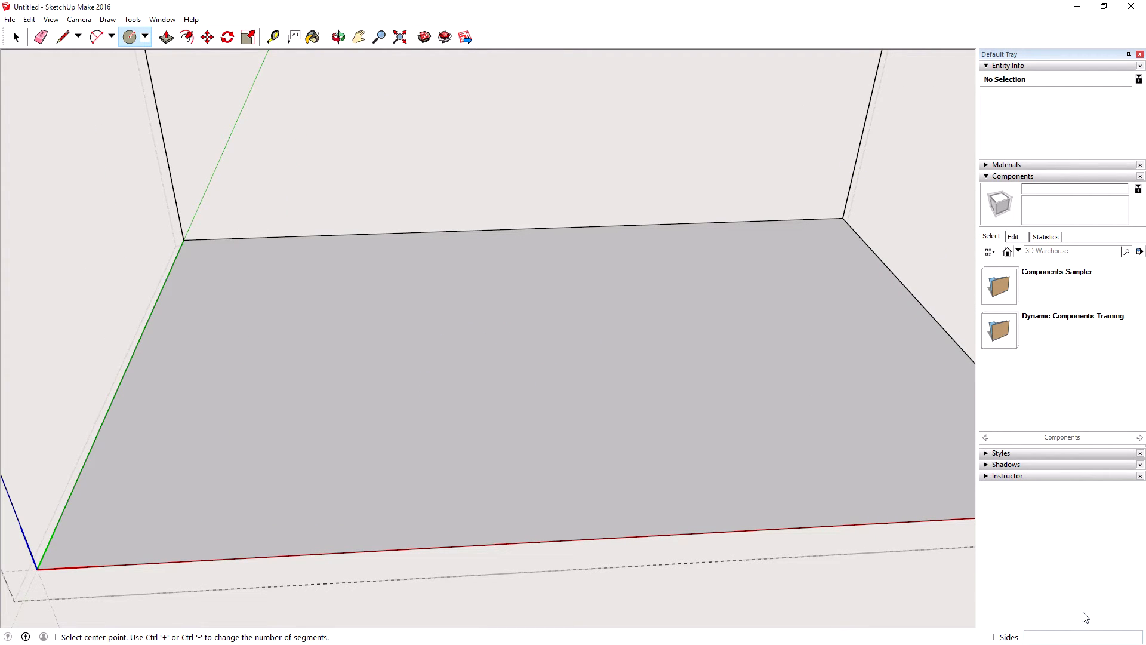
pyautogui.click(1129, 54)
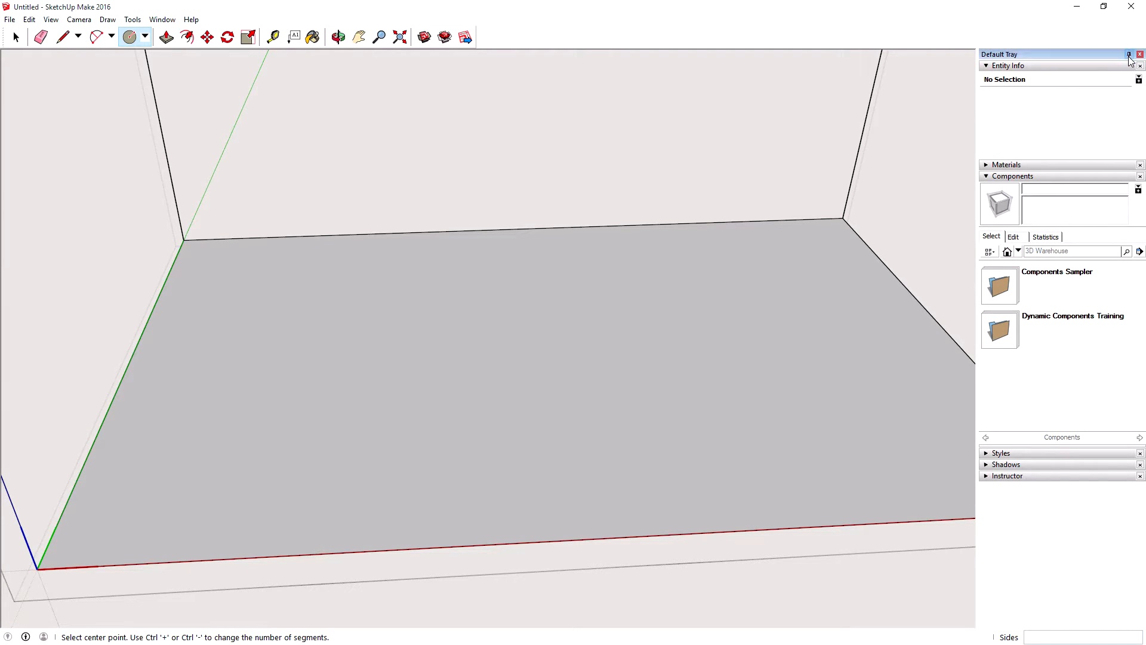
pyautogui.moveTo(1143, 95)
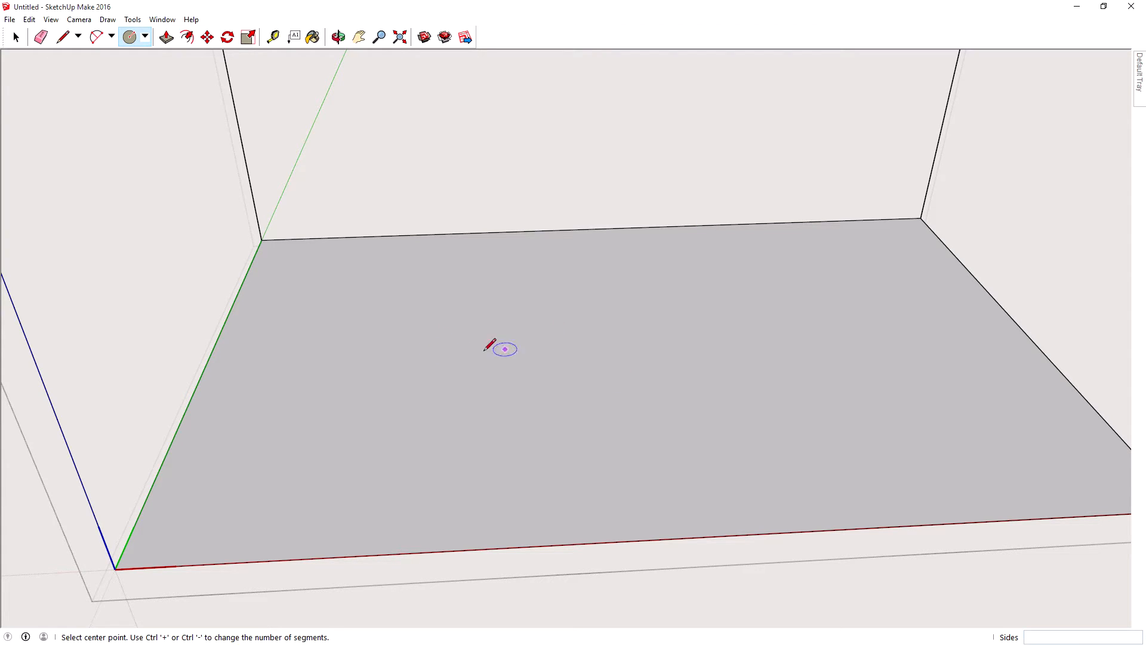
pyautogui.click(516, 348)
pyautogui.click(579, 384)
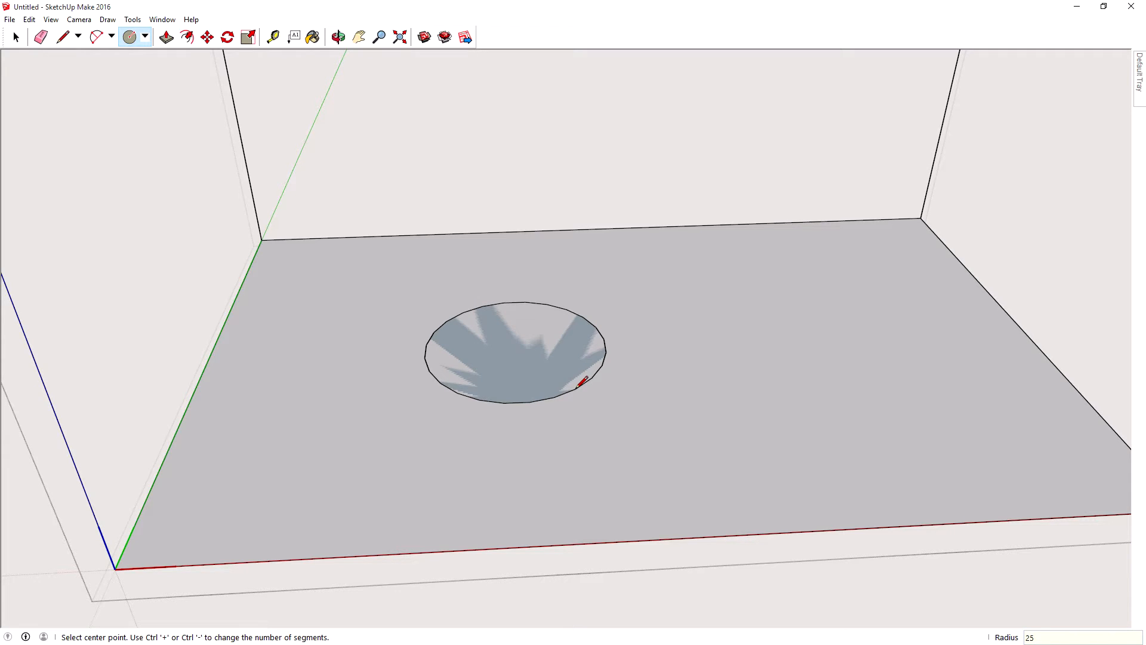
pyautogui.press('Return')
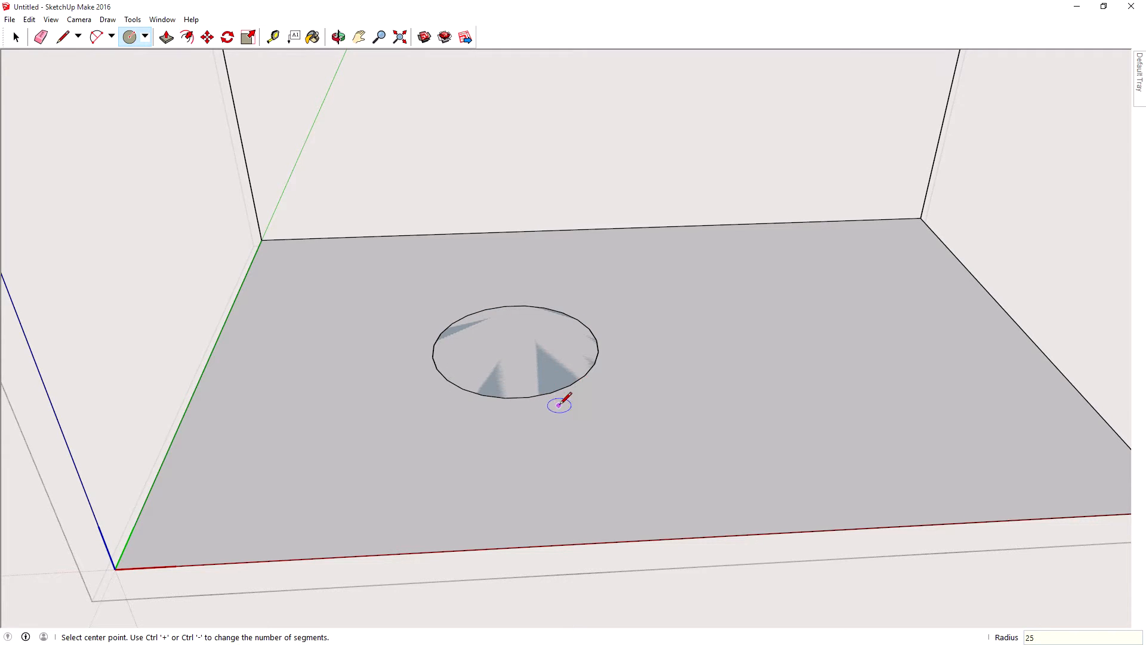
# Draw a second circle of 25 mm radius on the build plate, to the right of the first one
pyautogui.scroll(3, 669, 461)
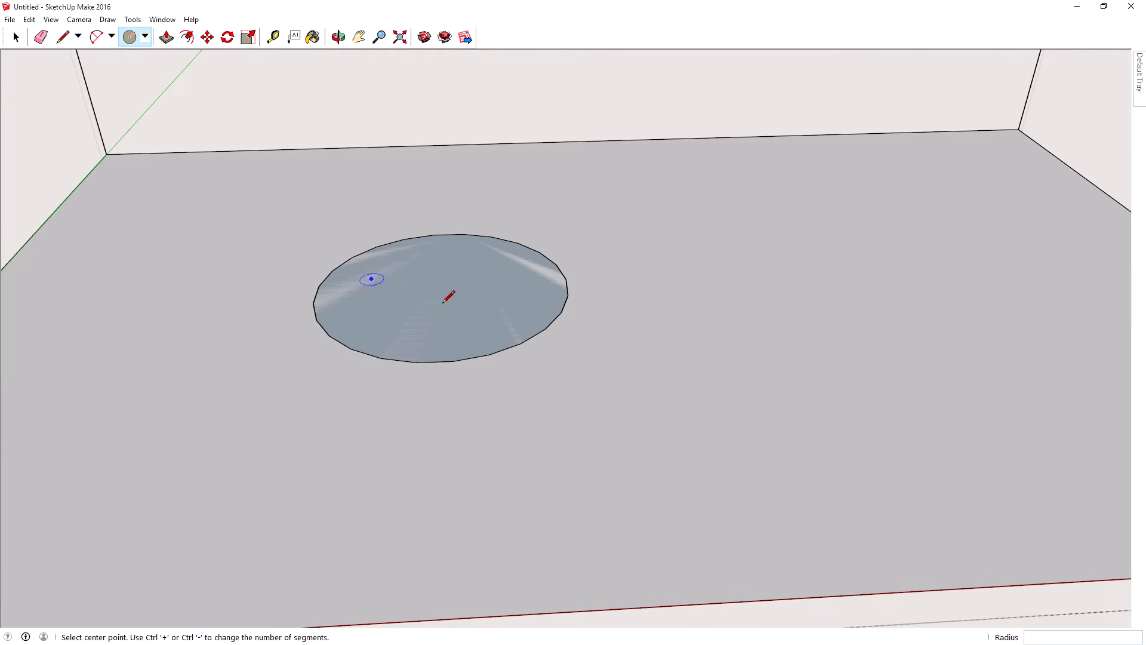
pyautogui.scroll(-2, 490, 454)
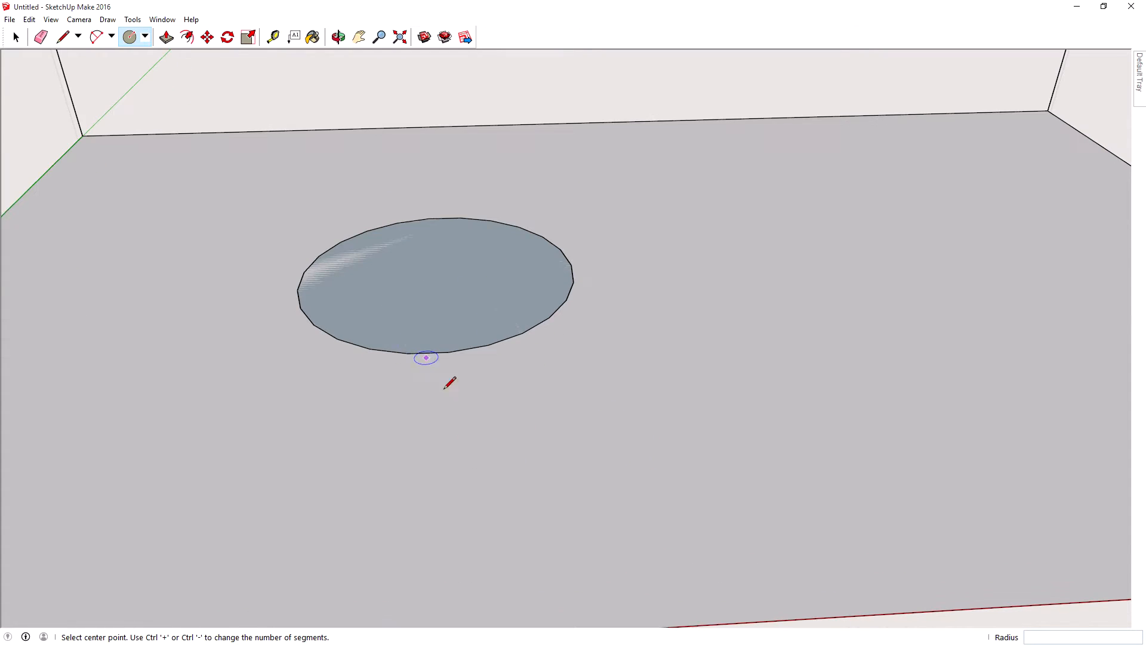
pyautogui.scroll(-2, 466, 421)
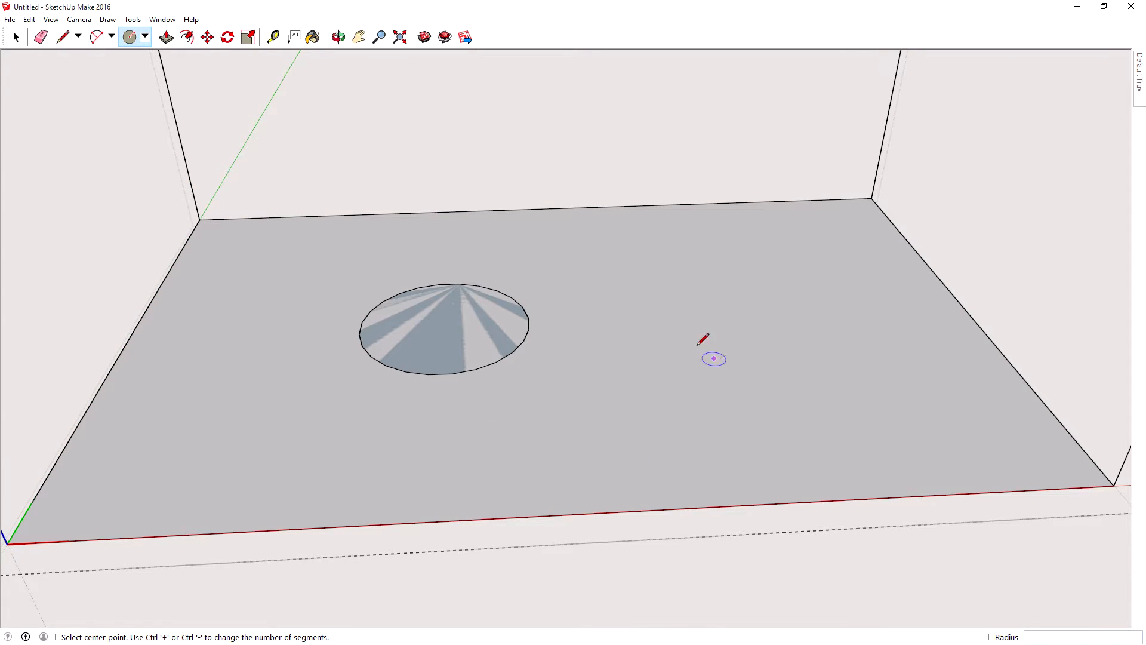
pyautogui.click(653, 307)
pyautogui.click(695, 332)
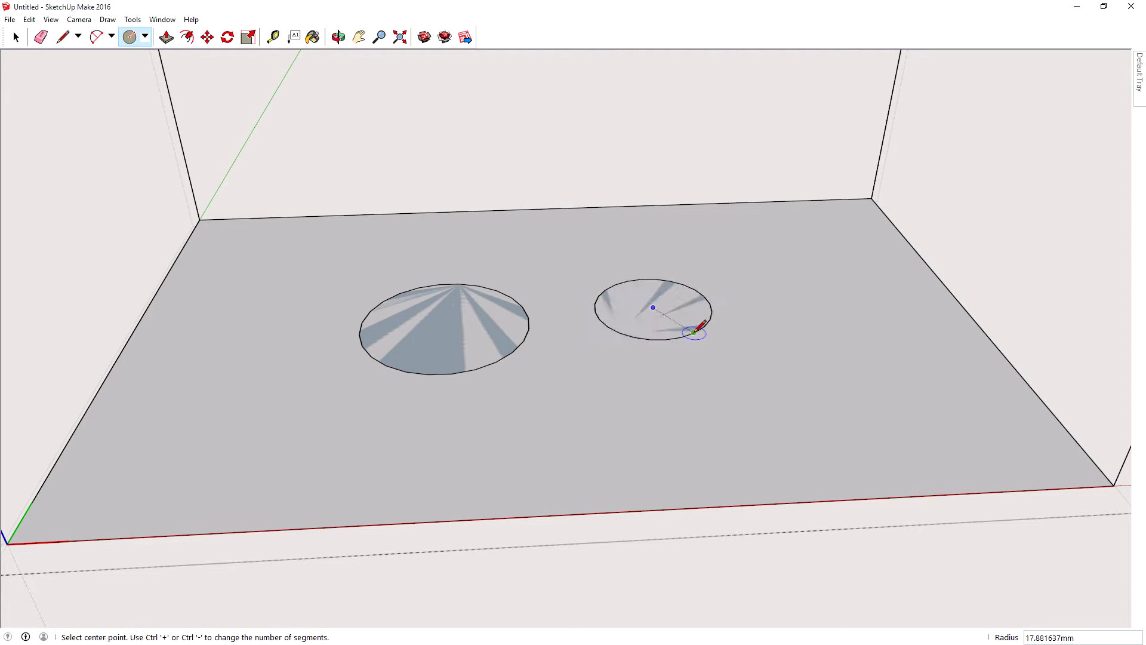
pyautogui.write('25')
pyautogui.press('Return')
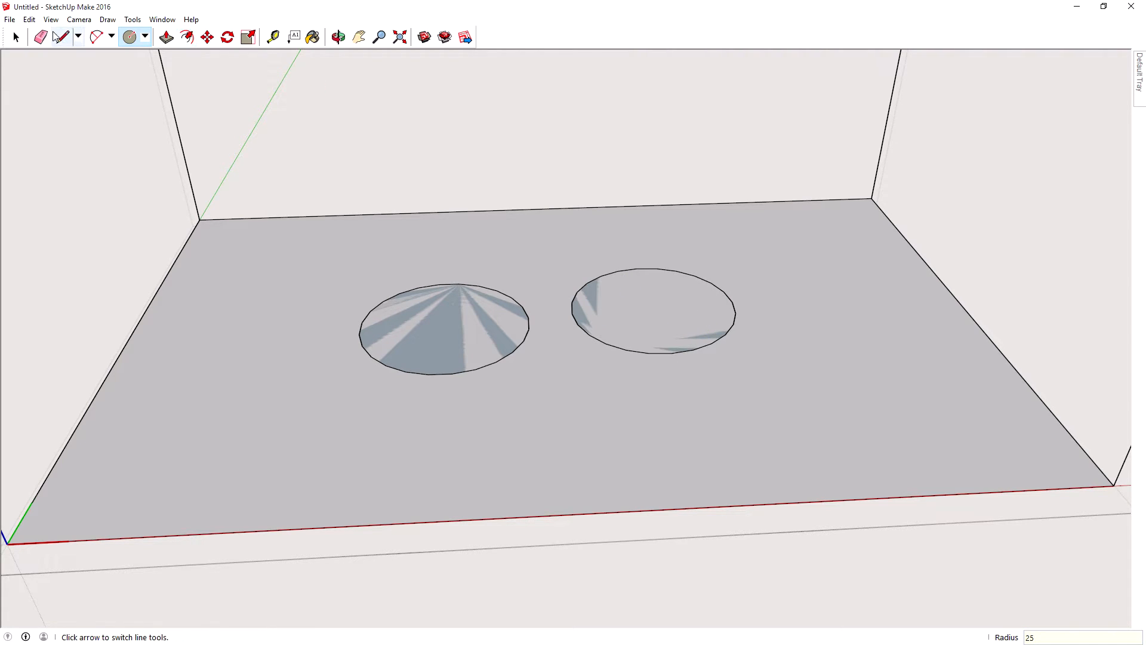
# Push/Pull the left circle up 100 mm into a cylinder
pyautogui.click(167, 37)
pyautogui.click(454, 326)
pyautogui.click(459, 265)
pyautogui.write('10')
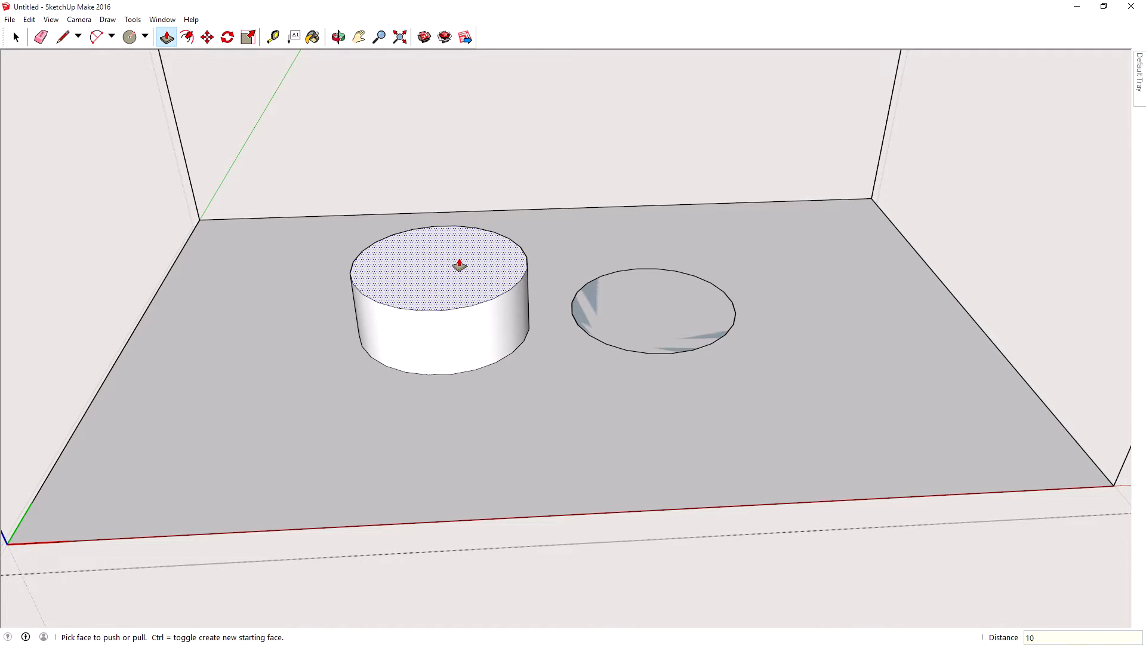
pyautogui.write('0')
pyautogui.press('Return')
# Push/Pull the right circle up 70 mm into a shorter cylinder
pyautogui.scroll(-2, 451, 257)
pyautogui.click(621, 289)
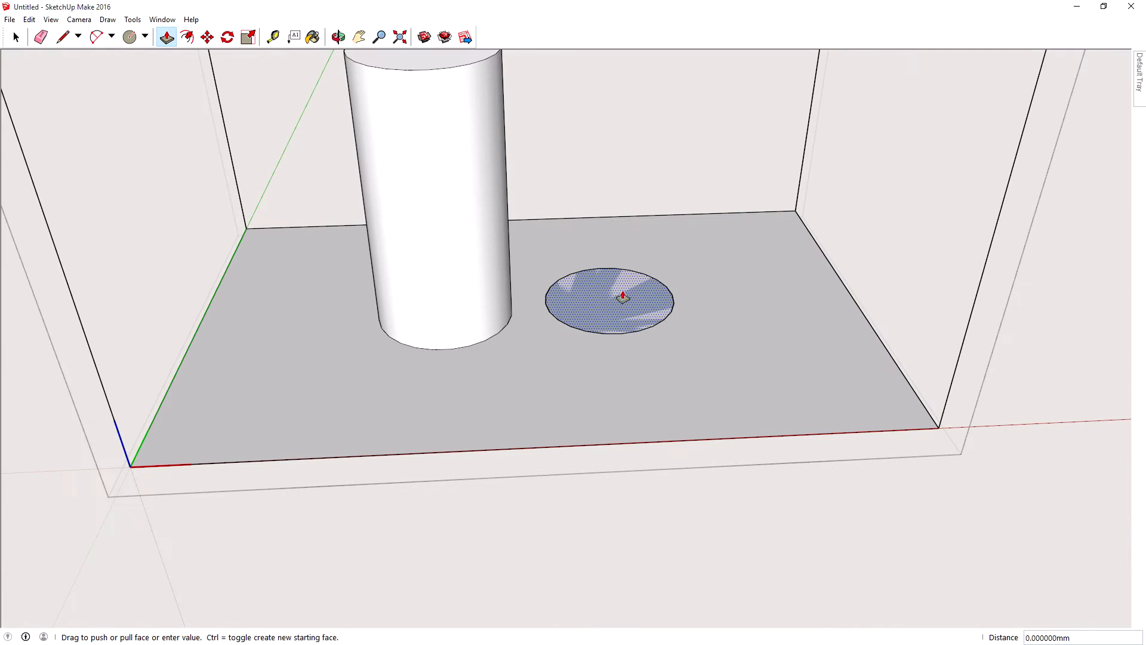
pyautogui.click(616, 228)
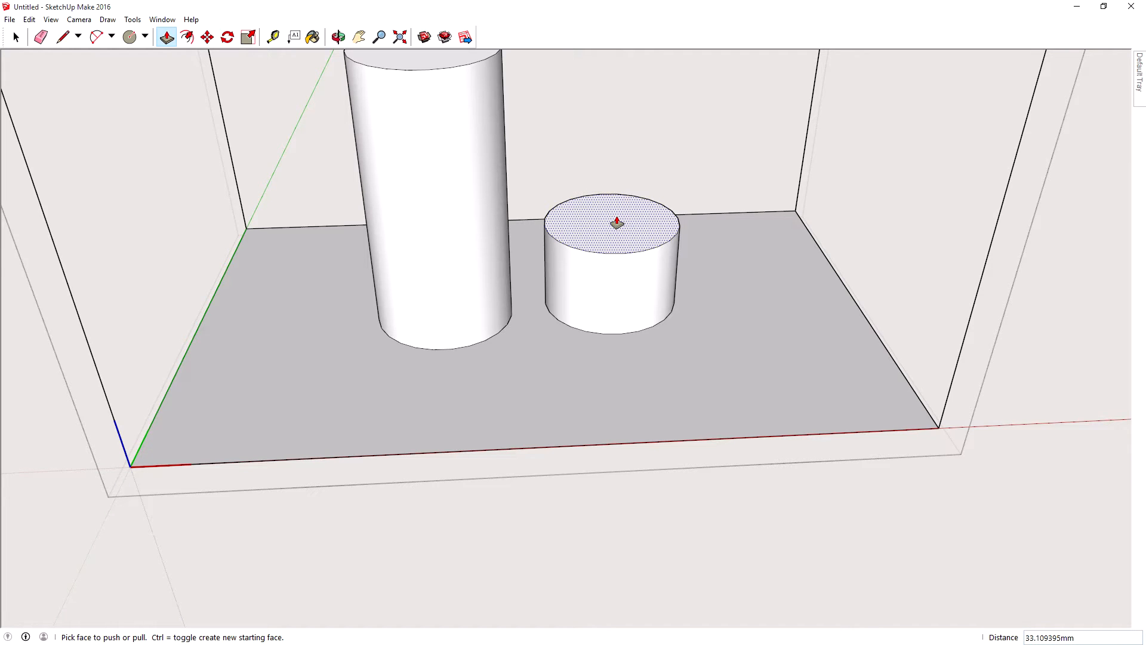
pyautogui.press('Return')
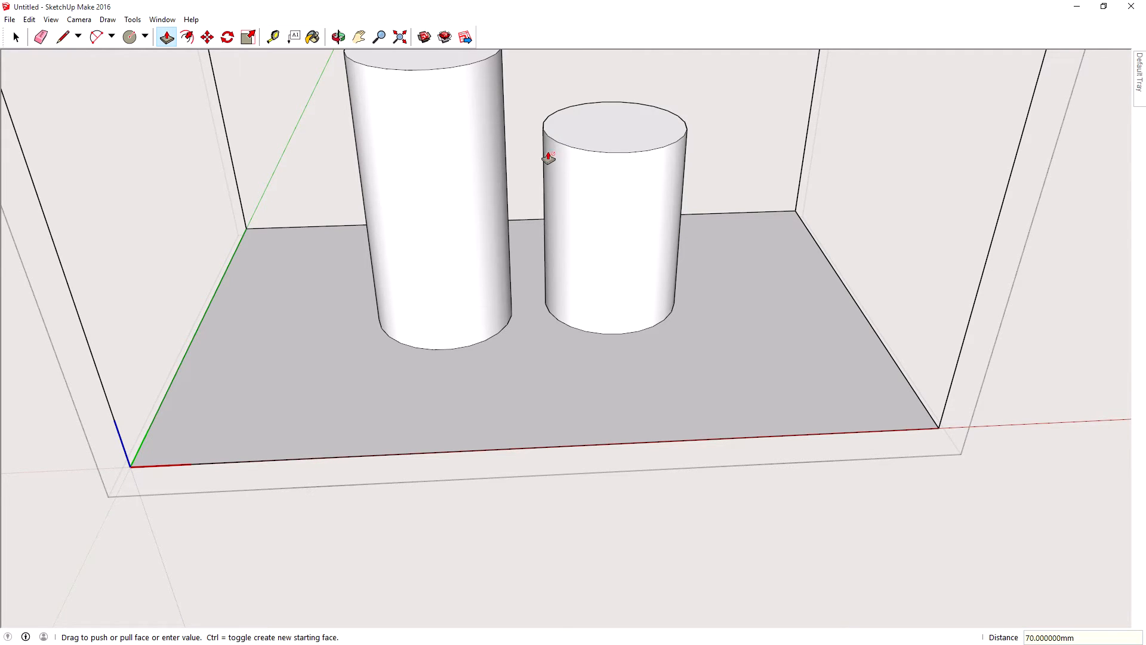
# Offset the top edge of the taller cylinder inward by 5 mm
pyautogui.moveTo(548, 157); pyautogui.dragTo(463, 205, button='middle')
pyautogui.moveTo(535, 127); pyautogui.dragTo(550, 397, button='middle')
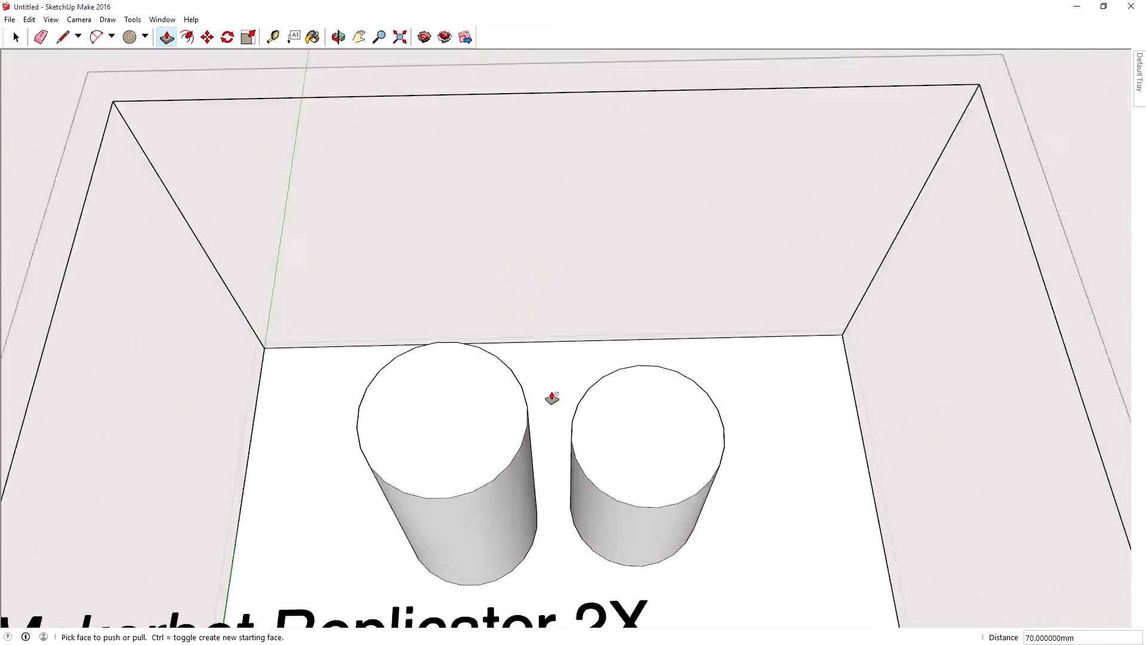
pyautogui.scroll(5, 550, 397)
pyautogui.click(188, 38)
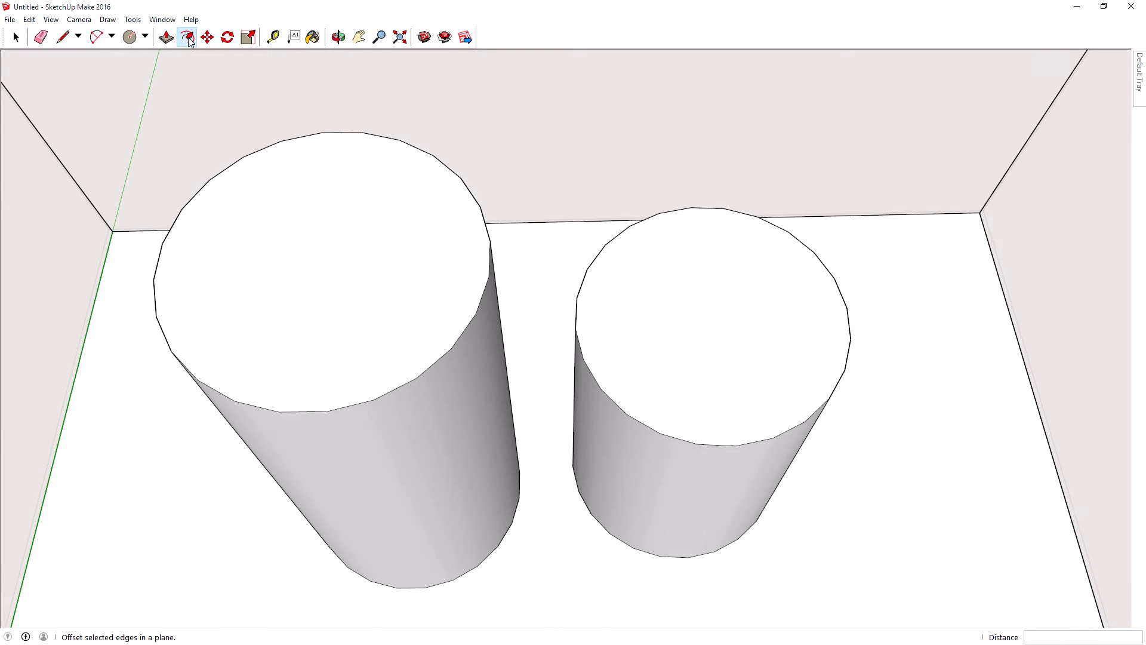
pyautogui.click(374, 201)
pyautogui.click(432, 195)
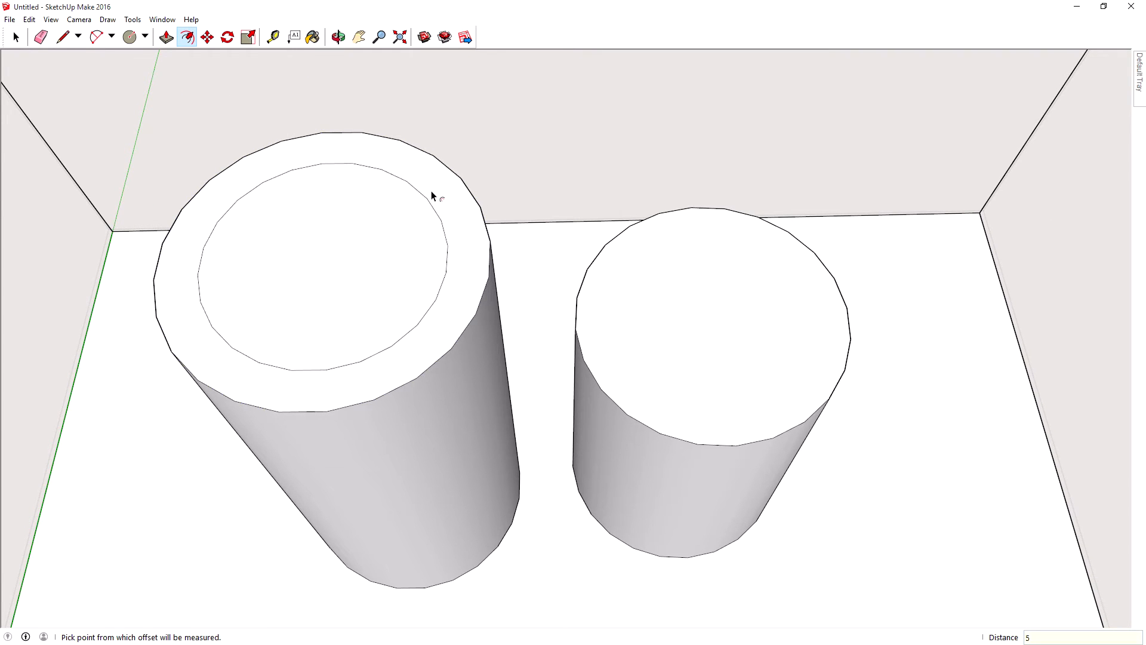
pyautogui.write('5')
pyautogui.press('Return')
# Offset the top edge of the shorter cylinder inward by 5 mm
pyautogui.click(625, 264)
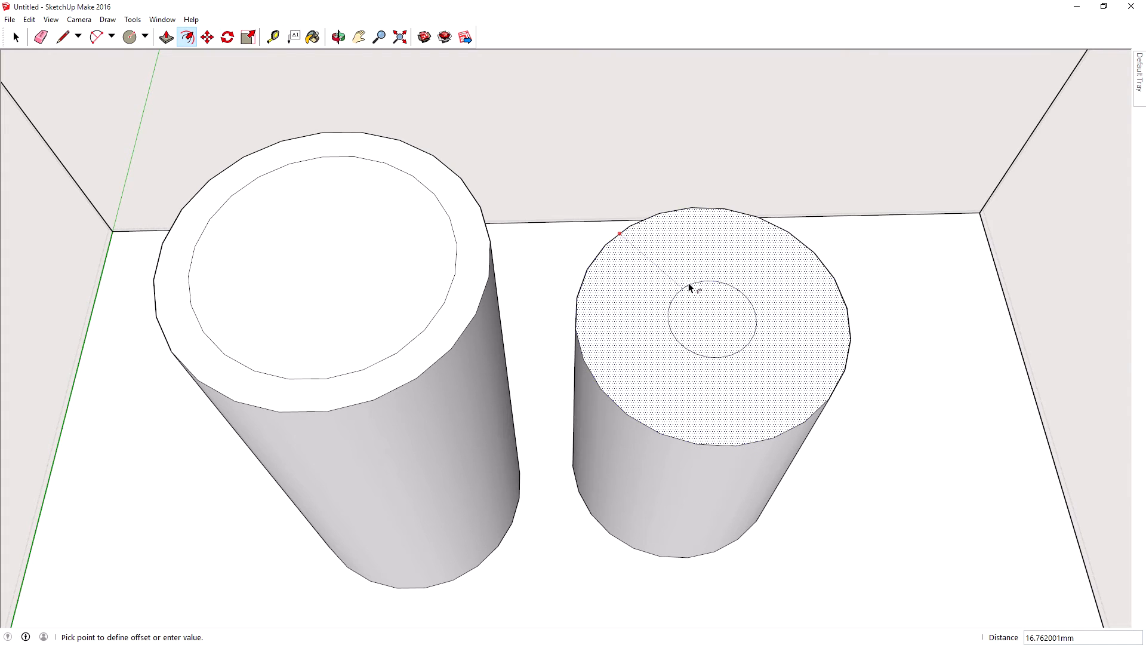
pyautogui.write('5')
pyautogui.press('Return')
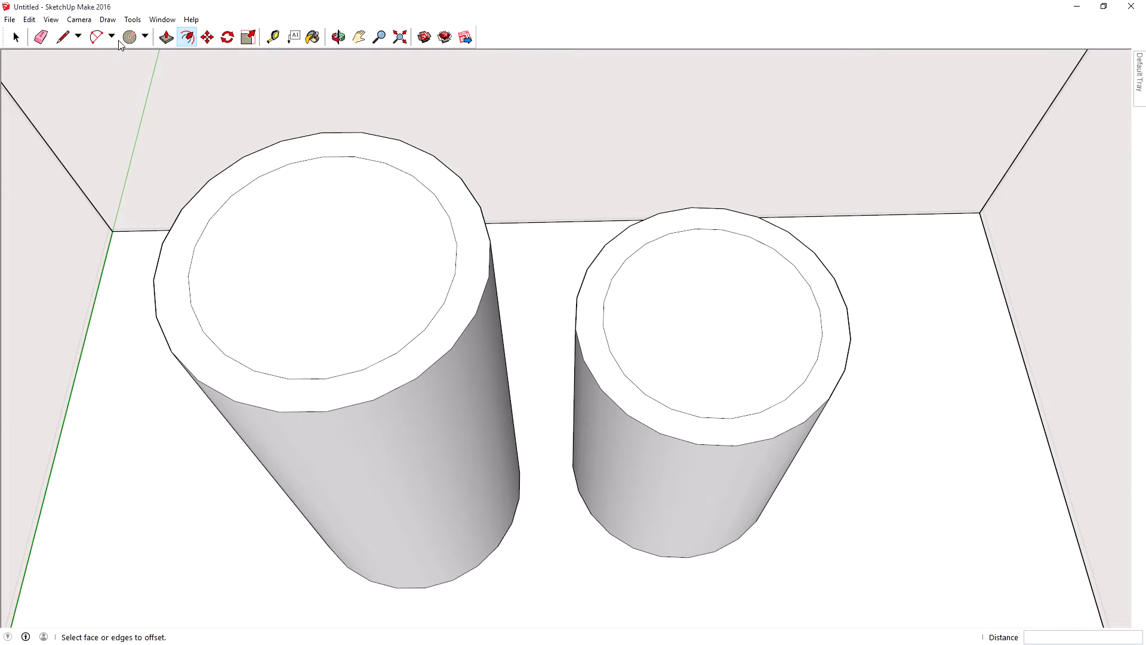
# Push the inner top face of the taller cylinder down 95 mm to hollow it out
pyautogui.click(16, 37)
pyautogui.moveTo(471, 464); pyautogui.dragTo(278, 187, button='middle')
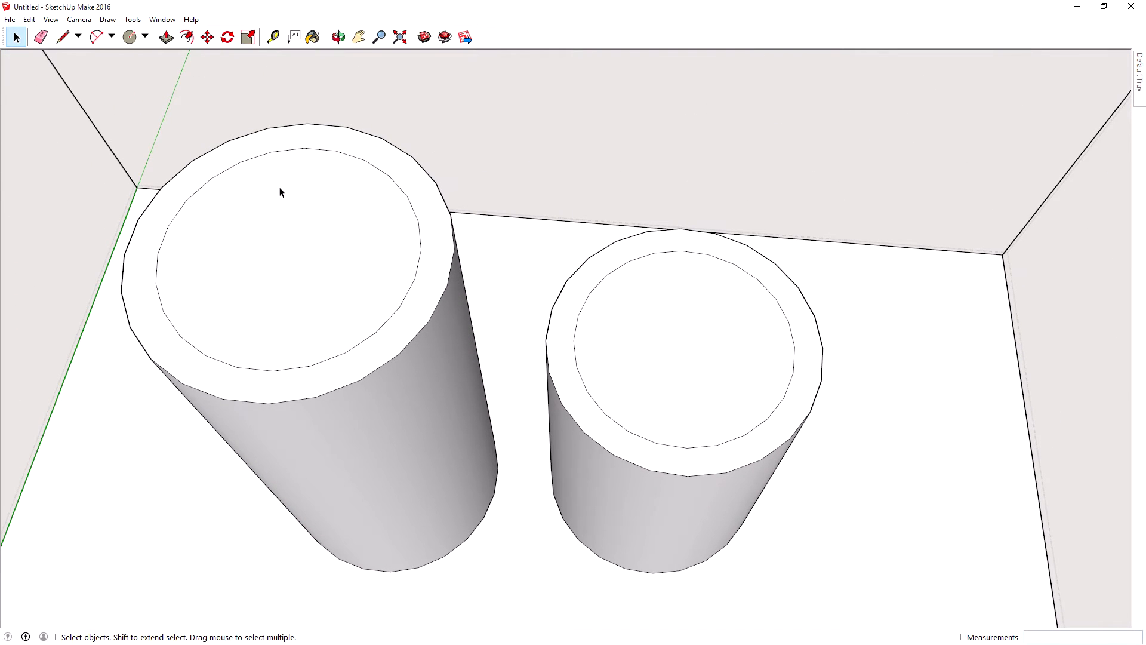
pyautogui.click(166, 37)
pyautogui.click(297, 245)
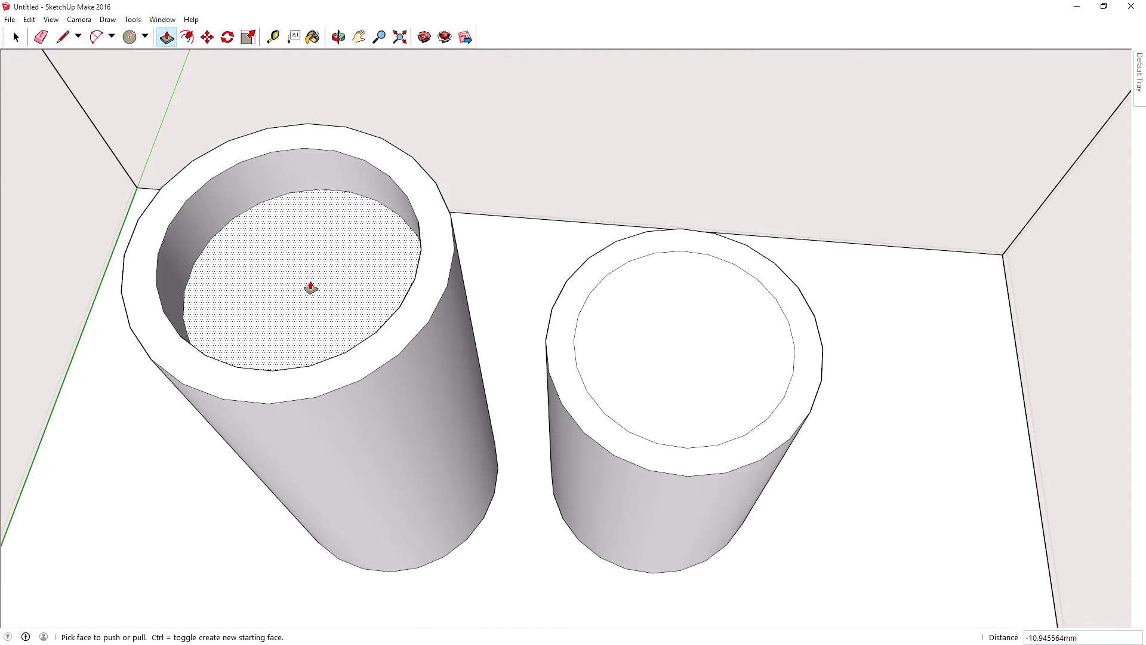
pyautogui.write('95')
pyautogui.press('Return')
# Push the inner top face of the shorter cylinder down 65 mm to hollow it out
pyautogui.moveTo(413, 271); pyautogui.dragTo(400, 412, button='middle')
pyautogui.moveTo(682, 399); pyautogui.dragTo(681, 420)
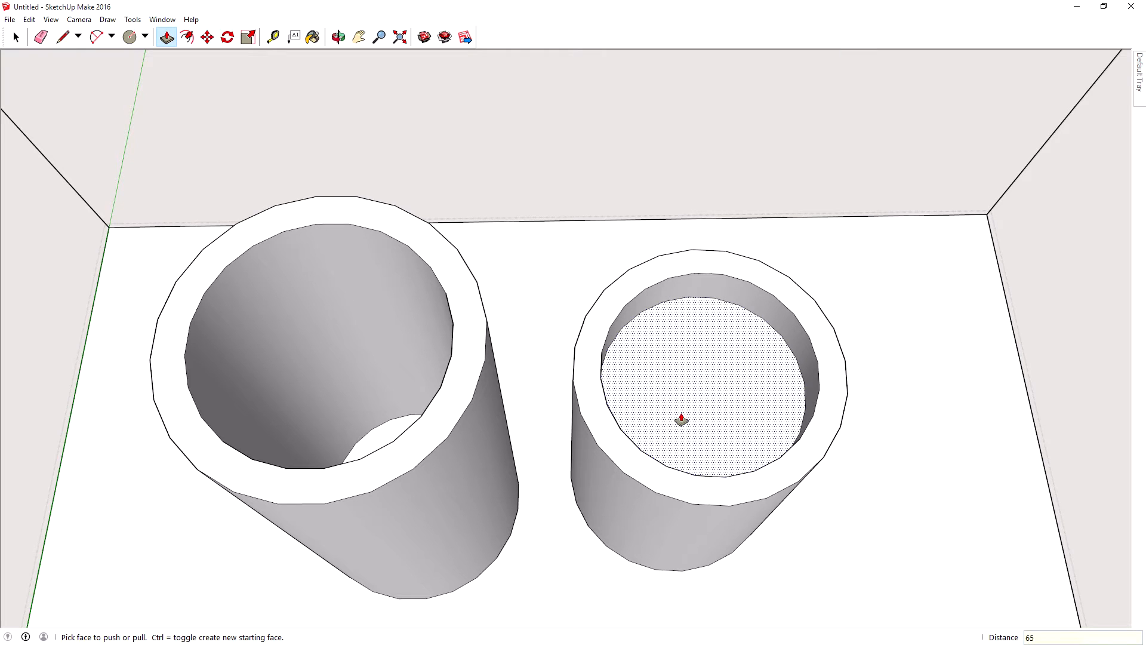
pyautogui.write('65')
pyautogui.press('Return')
# Turn on the X-ray face style and examine the bottoms and walls of both hollow cylinders
pyautogui.moveTo(737, 547); pyautogui.dragTo(745, 350, button='middle')
pyautogui.click(51, 20)
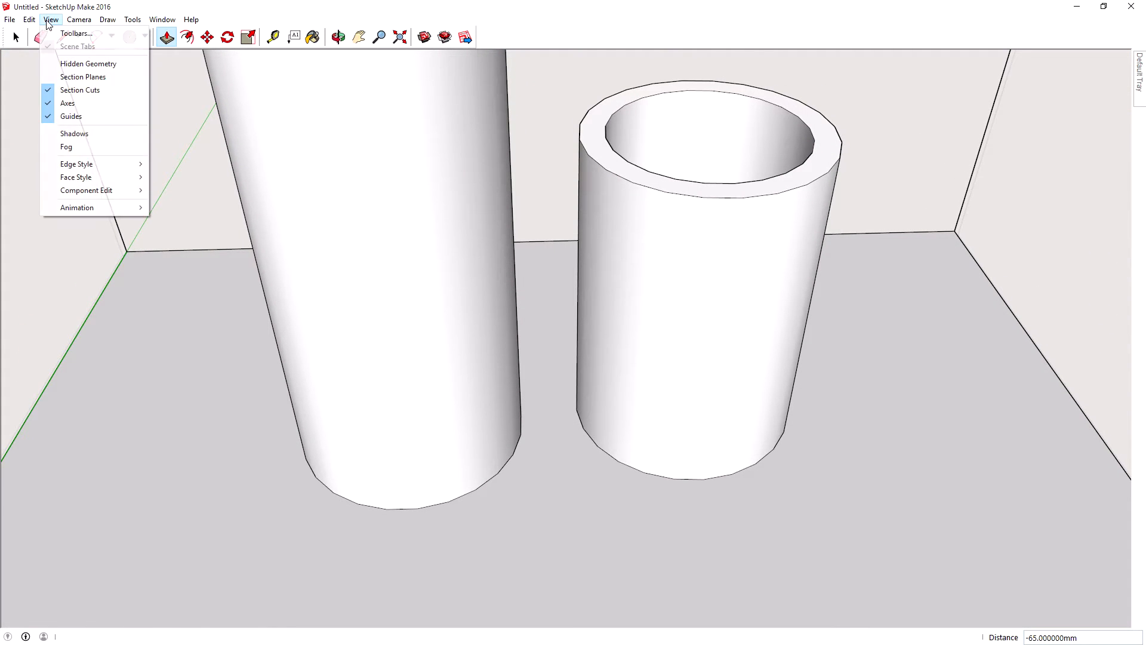
pyautogui.moveTo(104, 178)
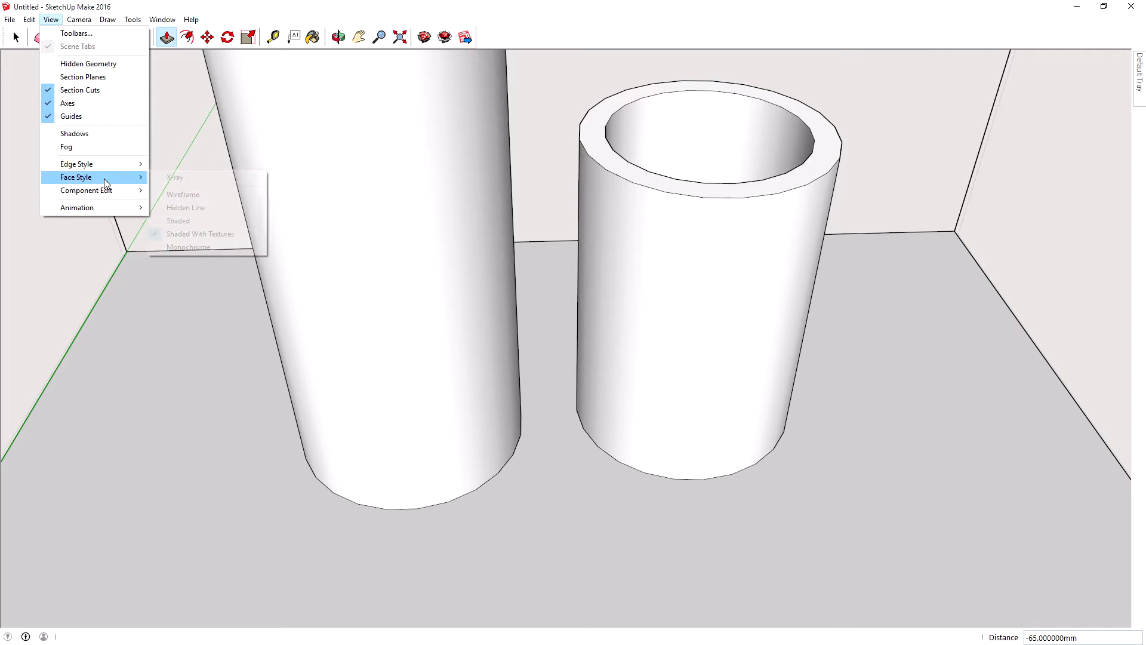
pyautogui.click(162, 177)
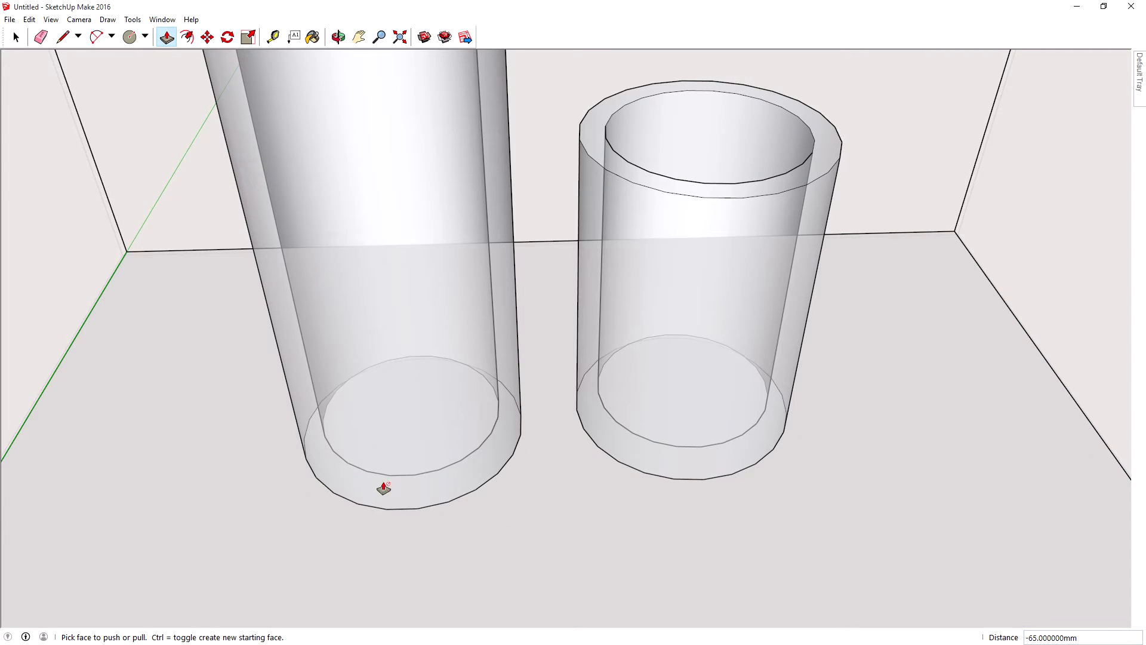
pyautogui.moveTo(486, 481); pyautogui.dragTo(442, 270, button='middle')
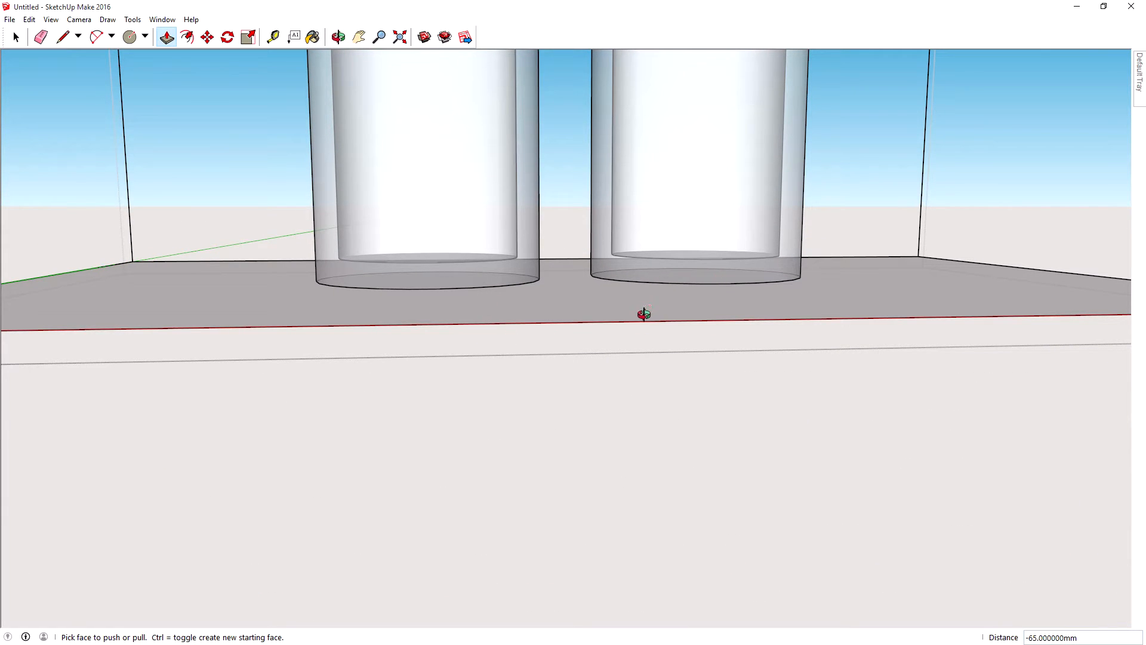
pyautogui.moveTo(644, 314); pyautogui.dragTo(549, 490, button='middle')
# Turn off the X-ray face style so both cylinders are shaded solid again
pyautogui.click(51, 20)
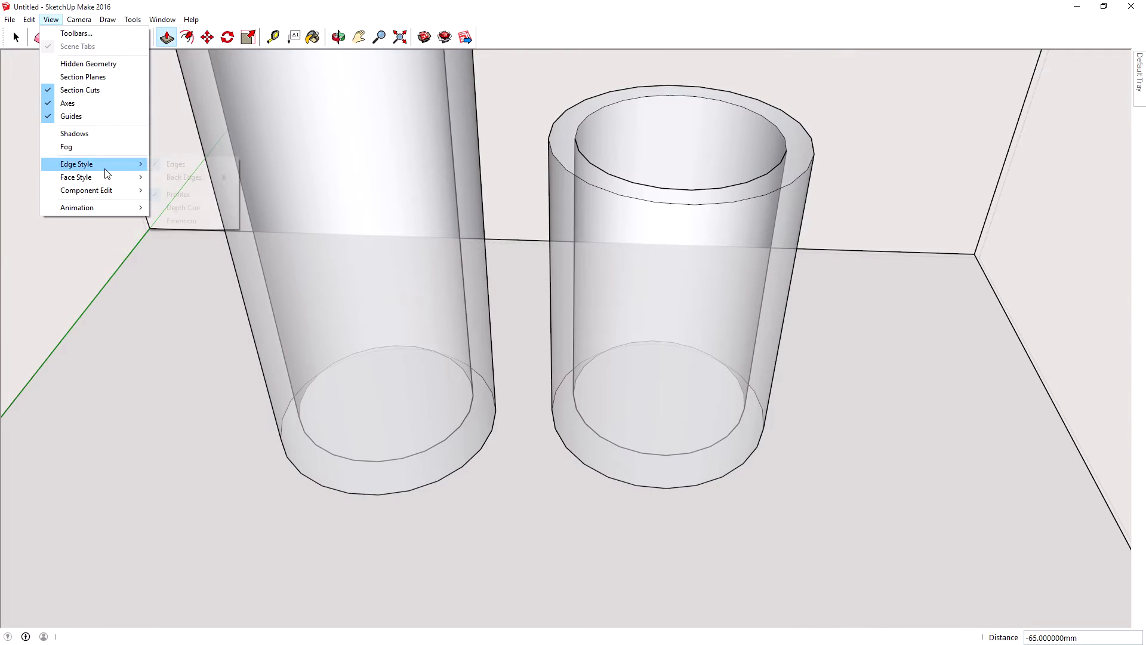
pyautogui.moveTo(109, 179)
pyautogui.click(179, 178)
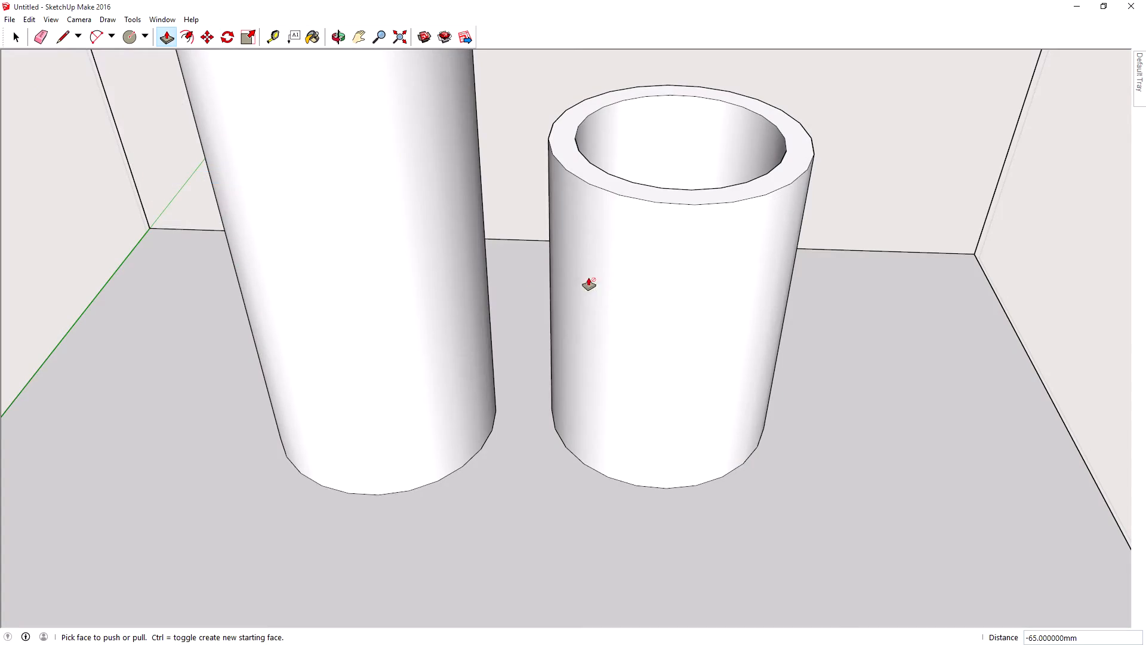
pyautogui.moveTo(568, 239)
pyautogui.mouseDown(button='middle')
pyautogui.moveTo(617, 404)
pyautogui.moveTo(604, 424)
pyautogui.mouseUp(button='middle')
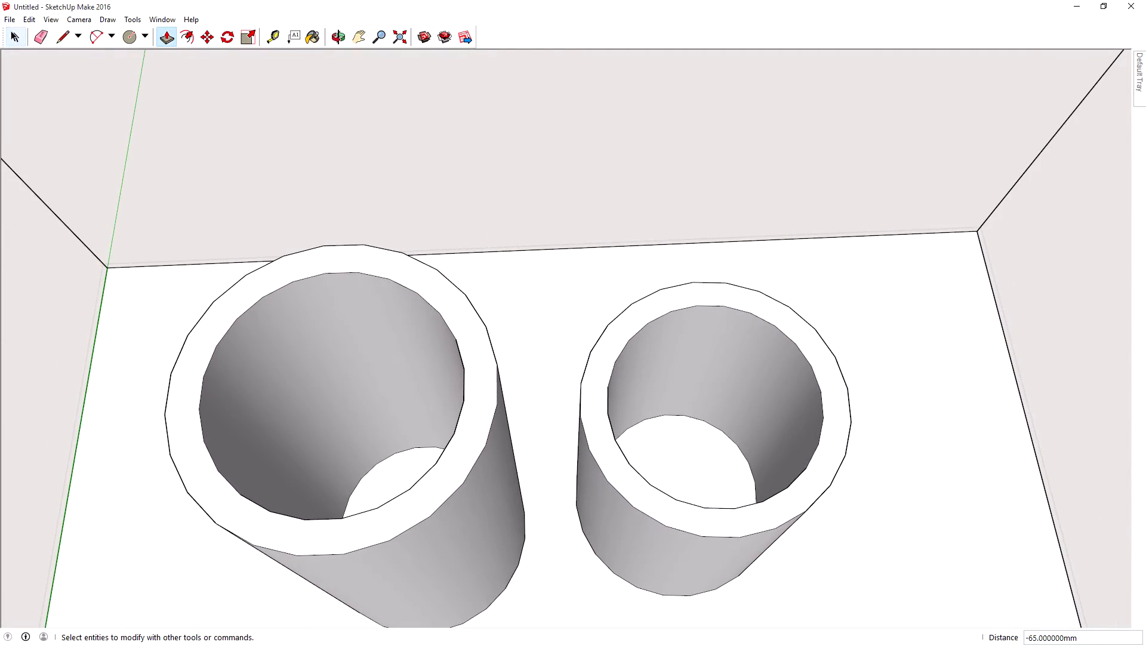
# Delete the Replicator 2X text label in front of the two cylinders
pyautogui.click(16, 37)
pyautogui.scroll(1, 508, 358)
pyautogui.moveTo(495, 347); pyautogui.dragTo(538, 310, button='middle')
pyautogui.scroll(-3, 539, 310)
pyautogui.moveTo(560, 356); pyautogui.dragTo(537, 373, button='middle')
pyautogui.click(277, 341)
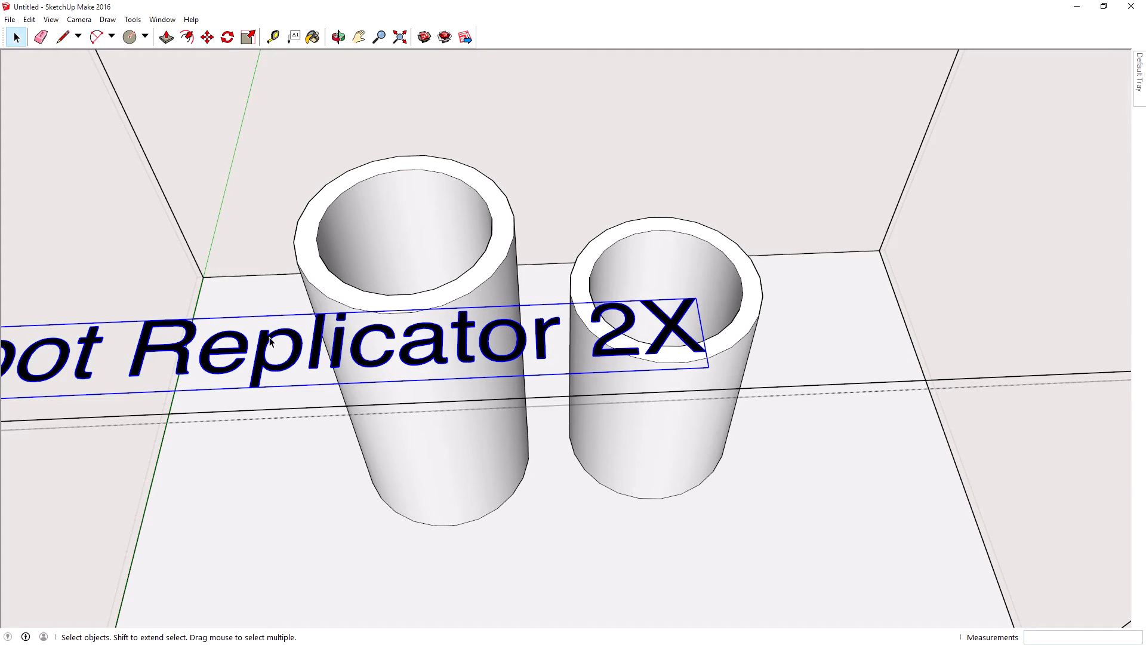
pyautogui.press('Delete')
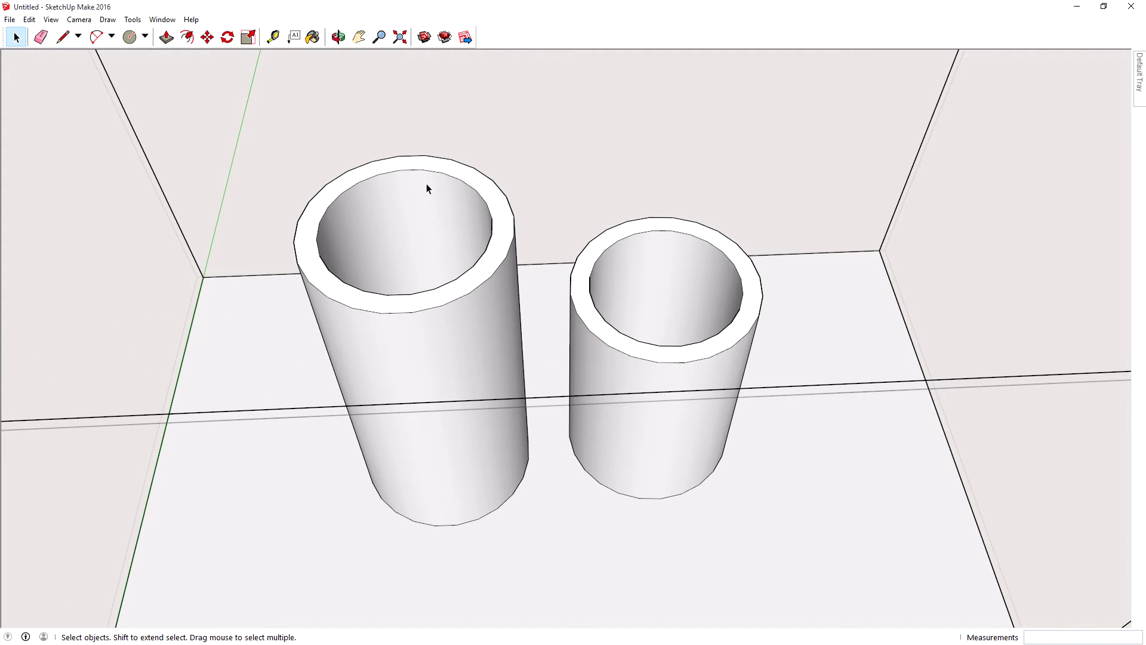
# Measure the length of the build plate's front edge from corner to corner with the Tape Measure tool
pyautogui.moveTo(298, 192)
pyautogui.mouseDown(button='middle')
pyautogui.moveTo(469, 146)
pyautogui.moveTo(298, 191)
pyautogui.mouseUp(button='middle')
pyautogui.scroll(-3, 729, 239)
pyautogui.click(826, 341)
pyautogui.keyDown('shift'); pyautogui.moveTo(826, 341); pyautogui.dragTo(798, 370, button='middle'); pyautogui.keyUp('shift')
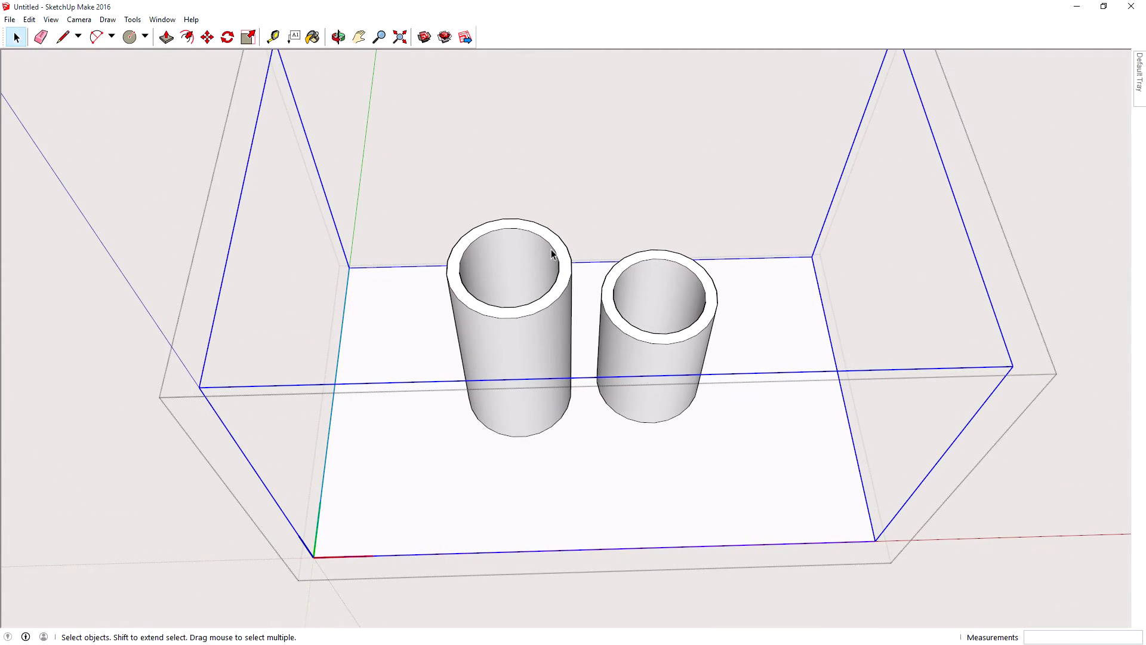
pyautogui.scroll(3, 633, 299)
pyautogui.moveTo(509, 197); pyautogui.dragTo(560, 153, button='middle')
pyautogui.scroll(-5, 579, 197)
pyautogui.moveTo(617, 184); pyautogui.dragTo(621, 143, button='middle')
pyautogui.click(273, 37)
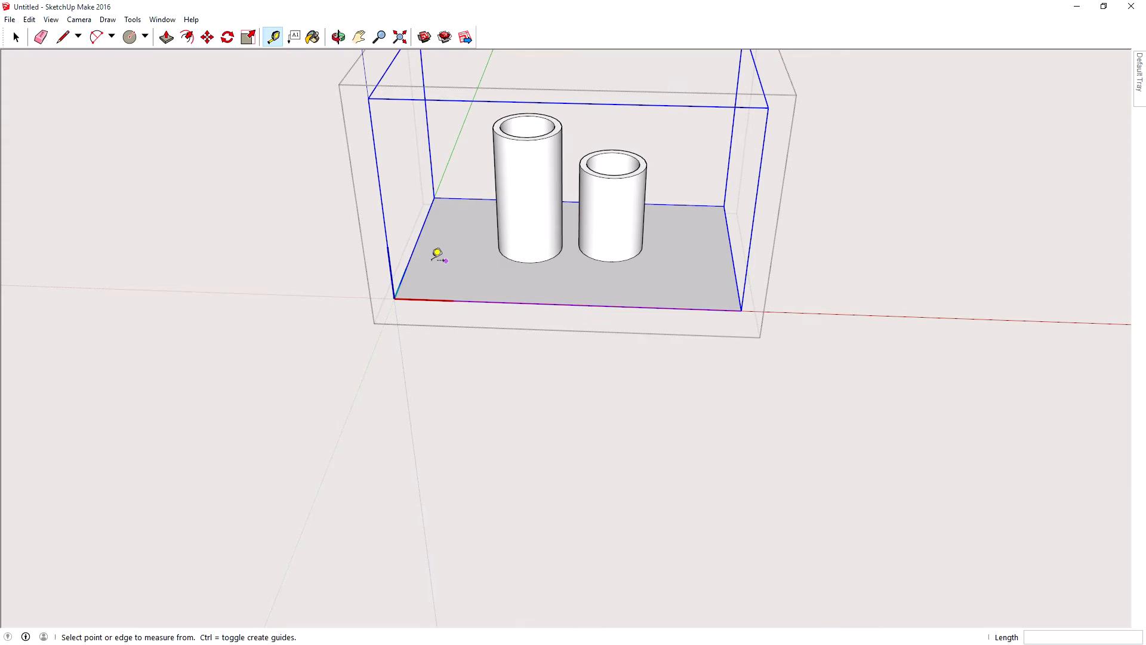
pyautogui.click(396, 296)
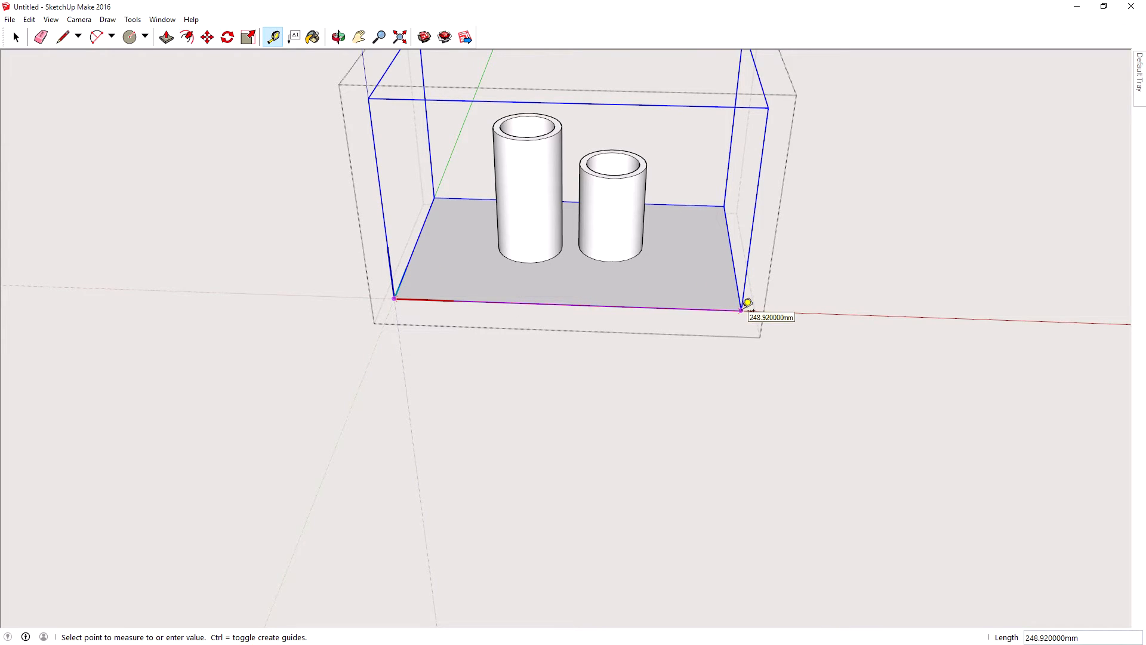
pyautogui.click(747, 303)
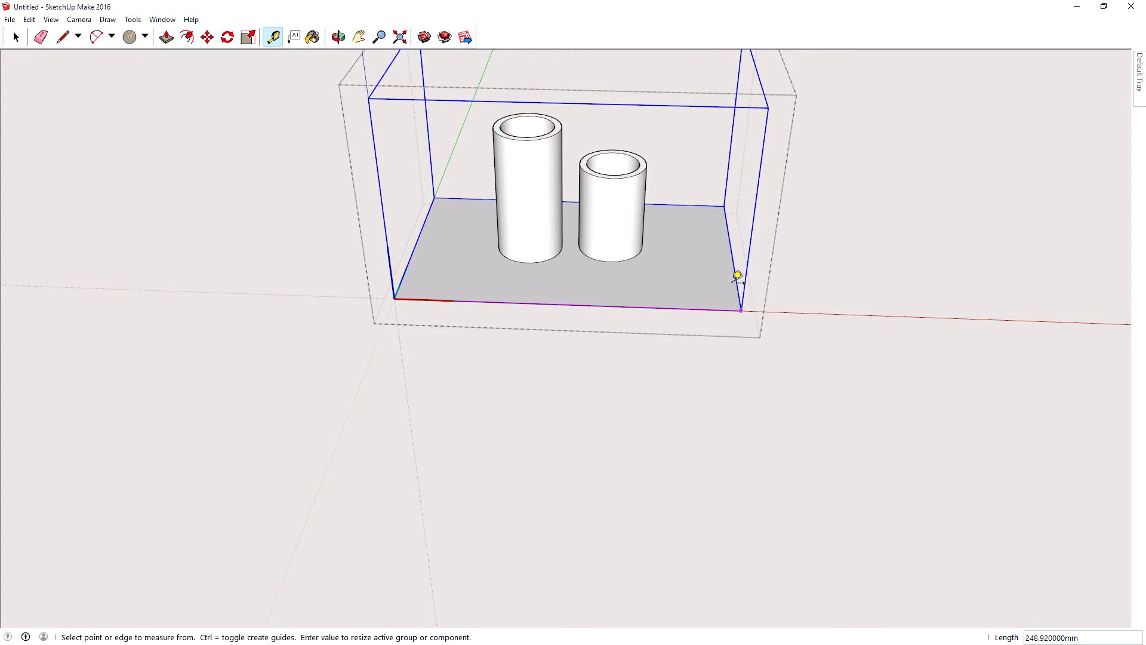
pyautogui.click(724, 206)
pyautogui.rightClick(824, 314)
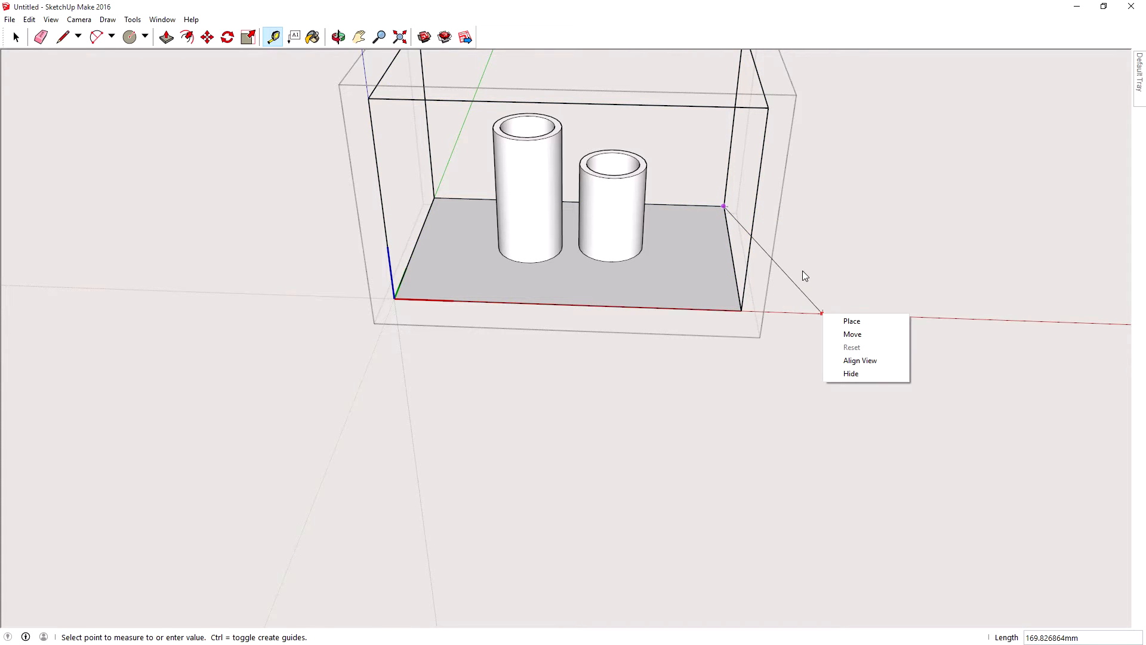
pyautogui.click(833, 208)
pyautogui.moveTo(422, 394); pyautogui.dragTo(406, 327, button='middle')
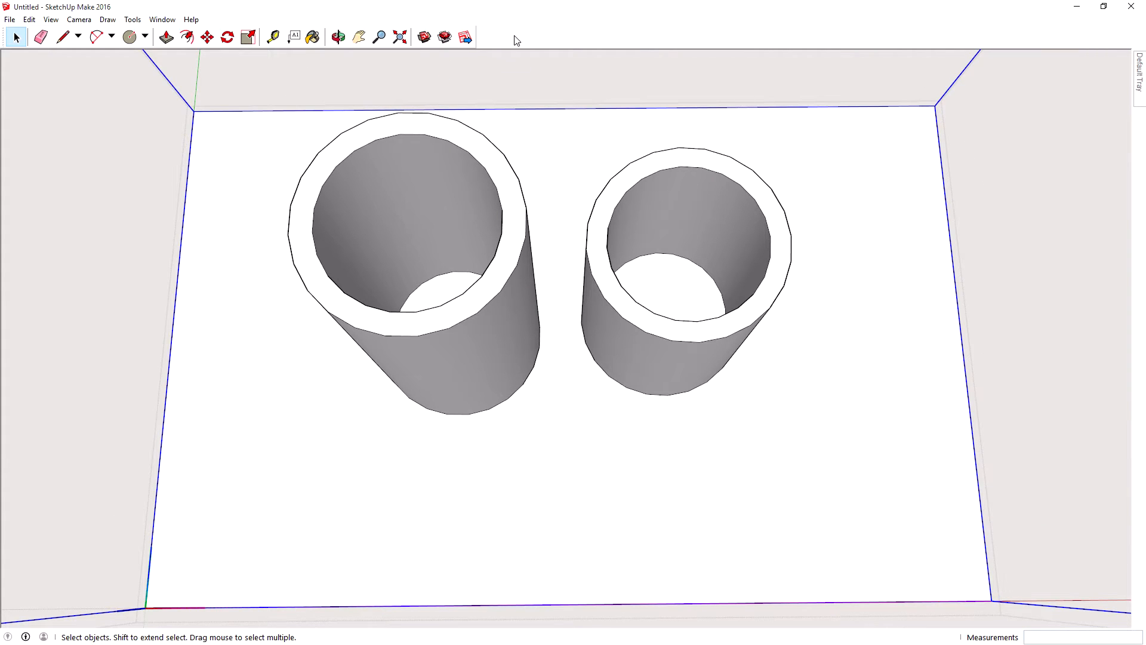
# Select the whole shorter cylinder and move it about 34.5 mm toward the taller one so their walls overlap
pyautogui.tripleClick(634, 243)
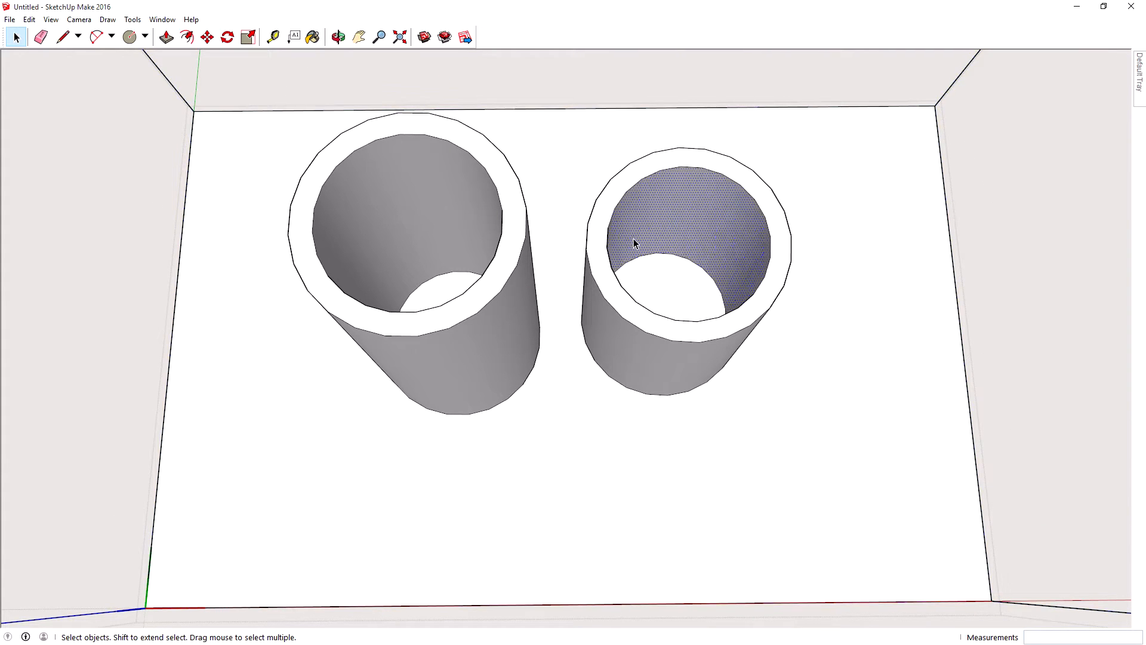
pyautogui.moveTo(663, 327); pyautogui.dragTo(710, 319, button='middle')
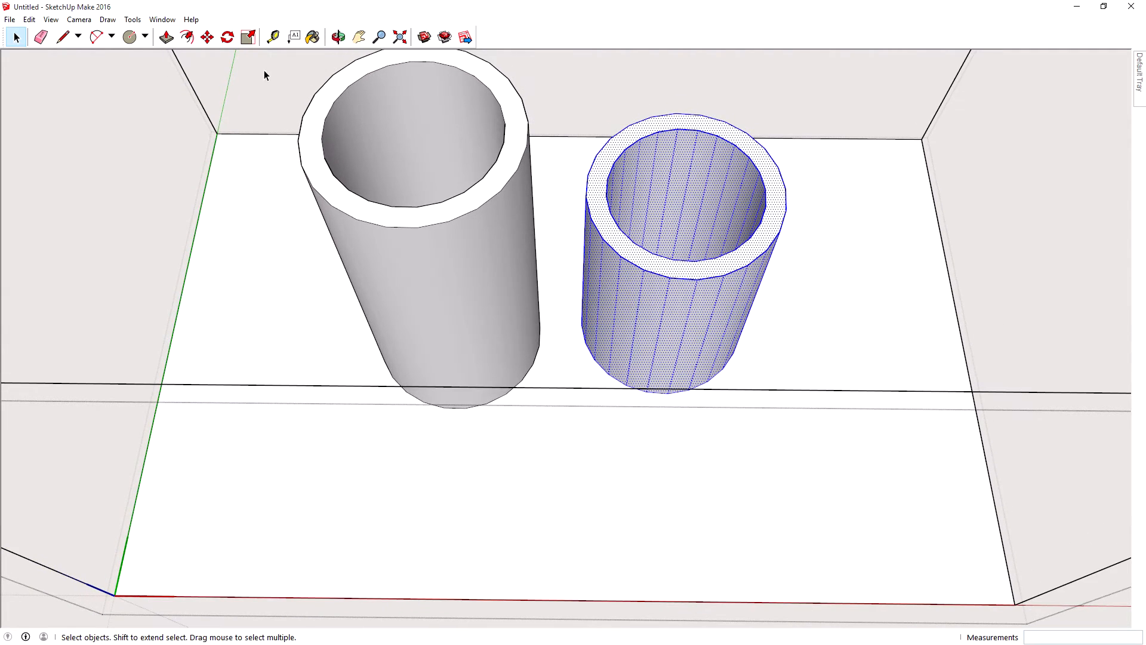
pyautogui.click(208, 37)
pyautogui.moveTo(660, 210); pyautogui.dragTo(671, 320, button='middle')
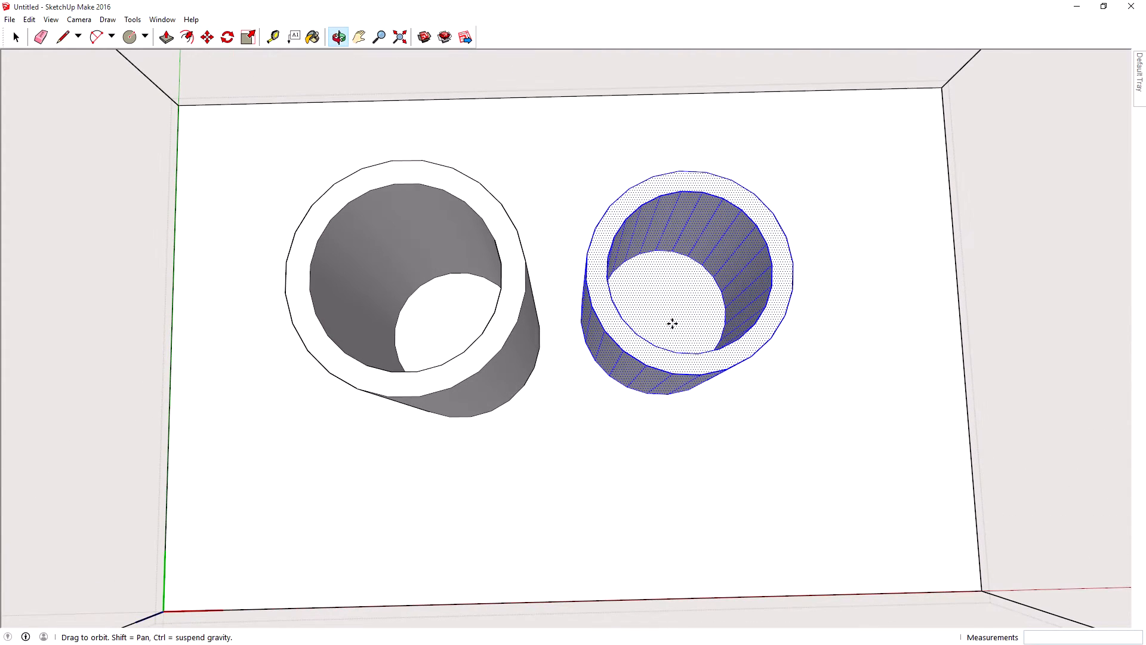
pyautogui.click(656, 297)
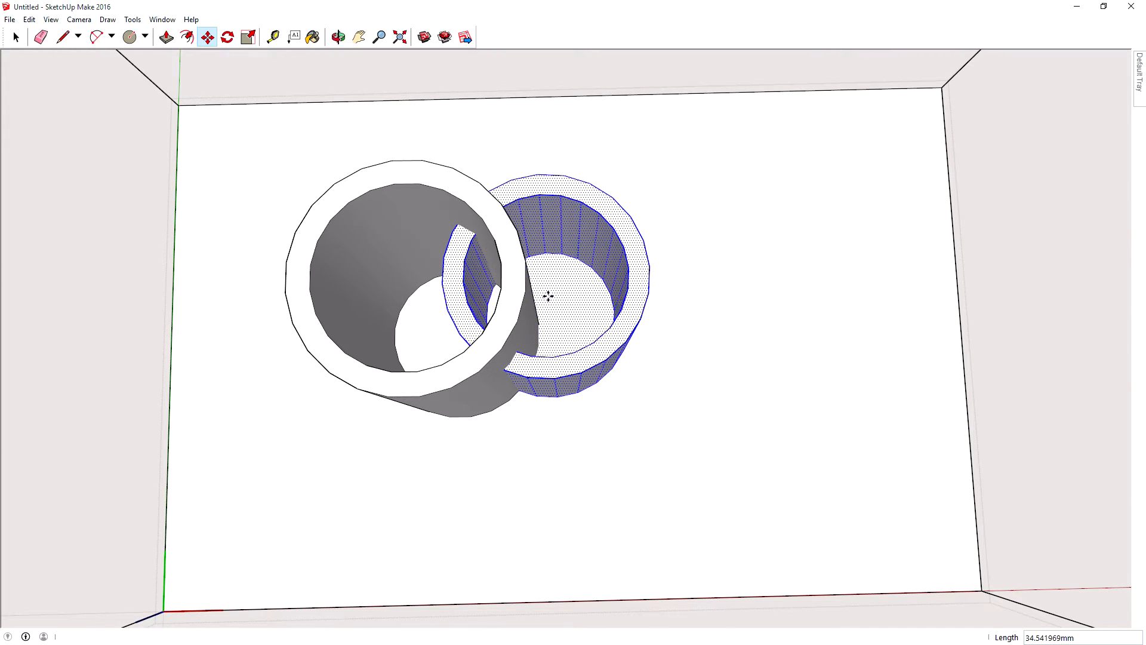
pyautogui.moveTo(644, 359); pyautogui.dragTo(710, 212, button='middle')
pyautogui.click(16, 37)
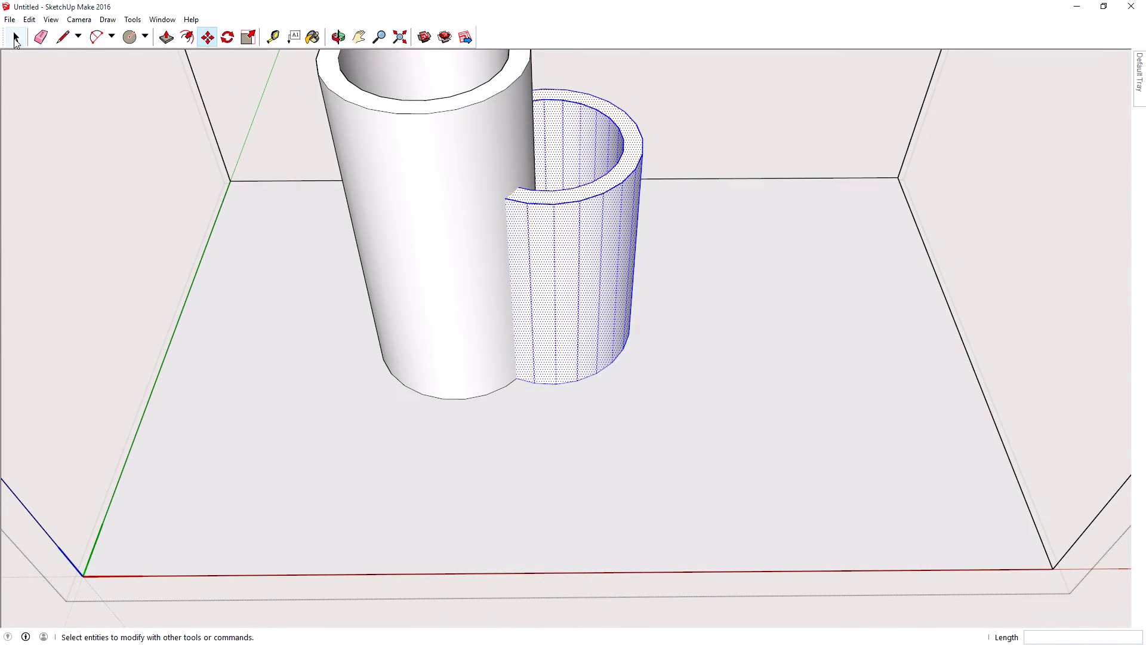
pyautogui.click(836, 247)
# Select both overlapping cylinders and intersect their faces with the selection
pyautogui.click(547, 234)
pyautogui.click(478, 206)
pyautogui.click(561, 219)
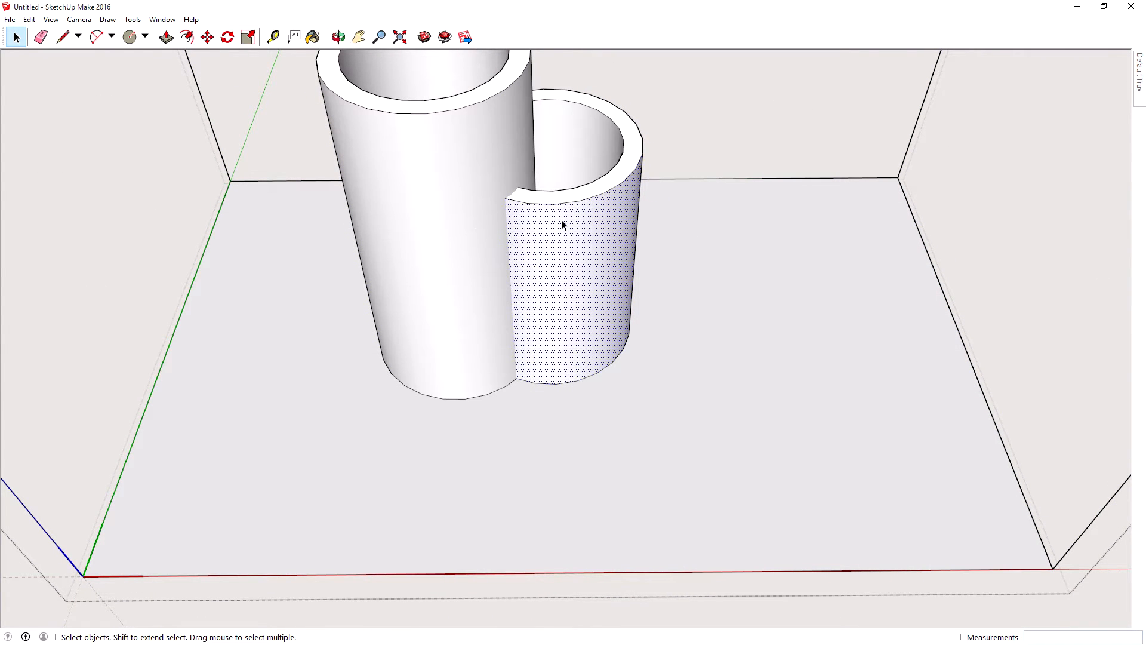
pyautogui.tripleClick(533, 213)
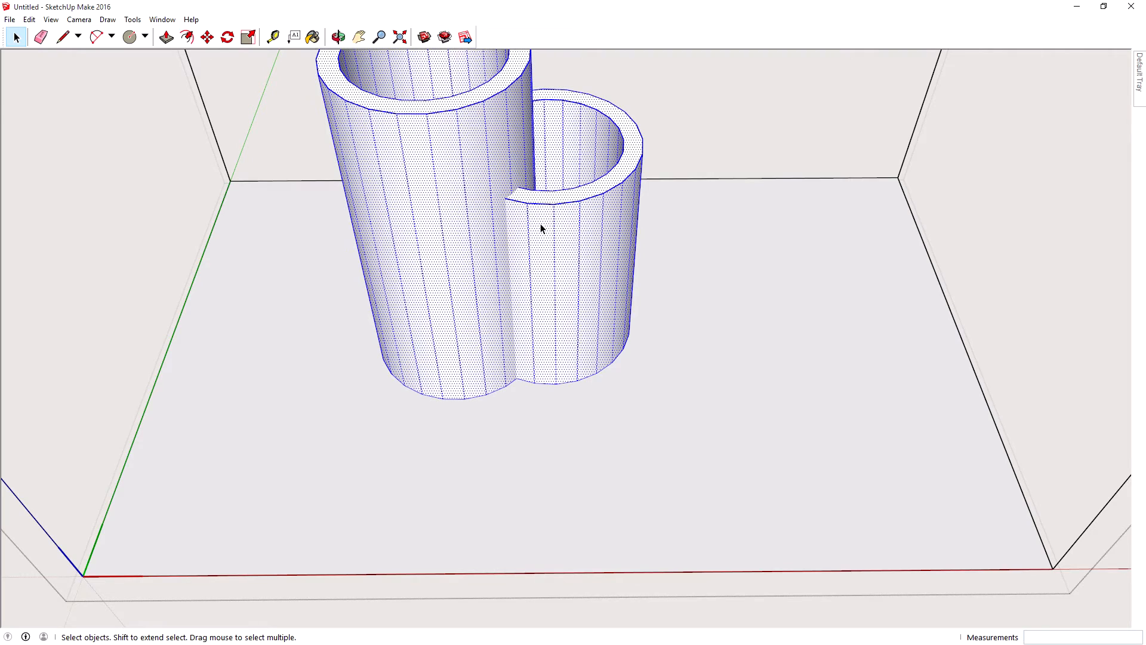
pyautogui.moveTo(603, 227); pyautogui.dragTo(496, 332, button='middle')
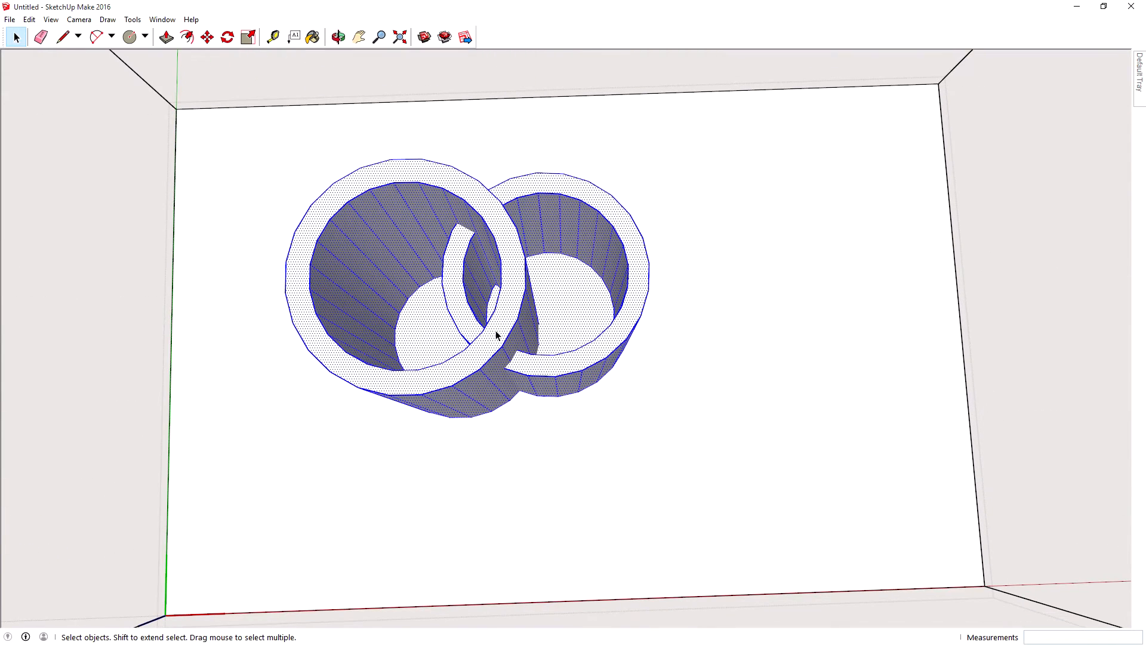
pyautogui.rightClick(507, 322)
pyautogui.moveTo(585, 438)
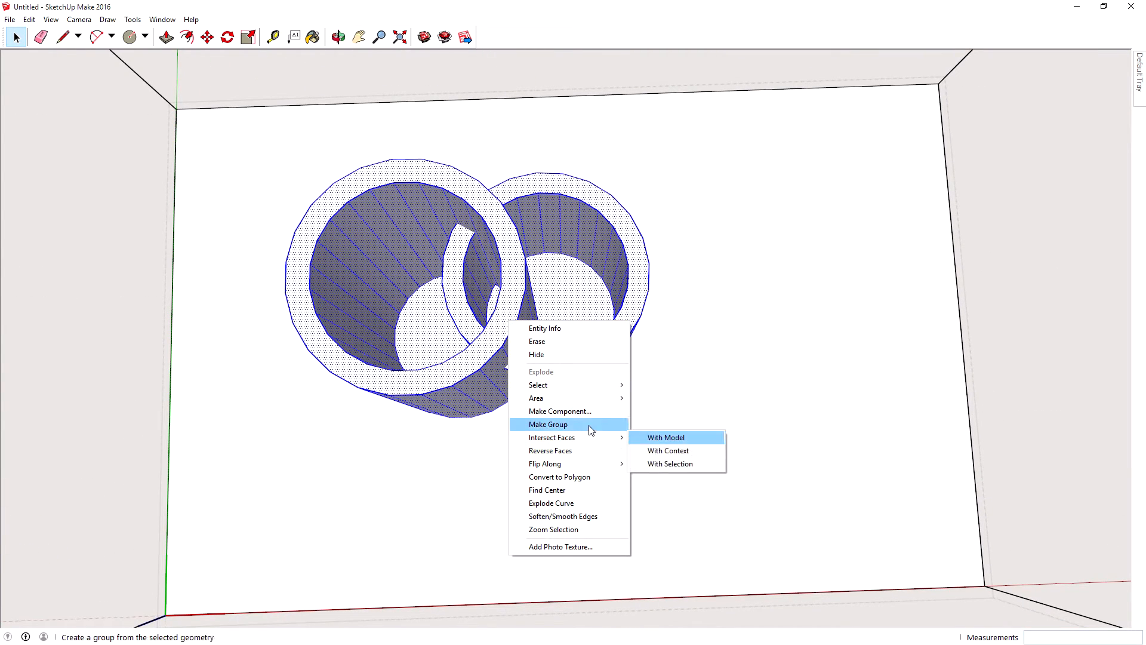
pyautogui.click(676, 466)
# Examine the seam between the cylinders, with the X-ray face style turned on to inspect the overlapping walls inside
pyautogui.moveTo(593, 411); pyautogui.dragTo(503, 173, button='middle')
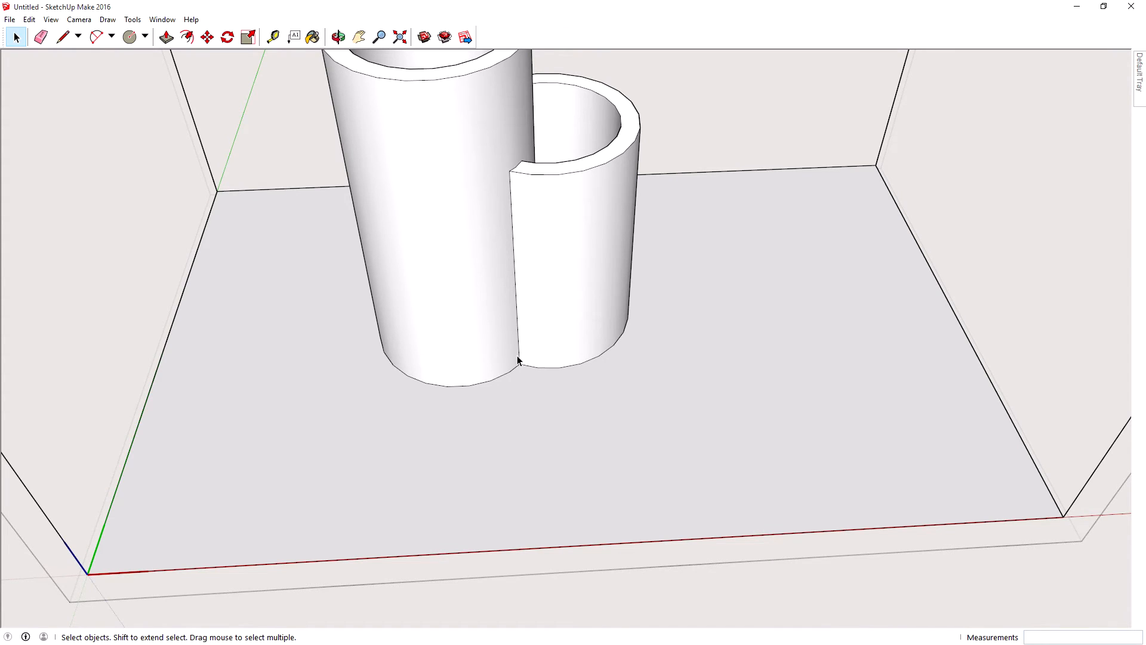
pyautogui.moveTo(518, 360); pyautogui.dragTo(335, 280, button='middle')
pyautogui.moveTo(482, 218); pyautogui.dragTo(627, 238, button='middle')
pyautogui.scroll(6, 506, 331)
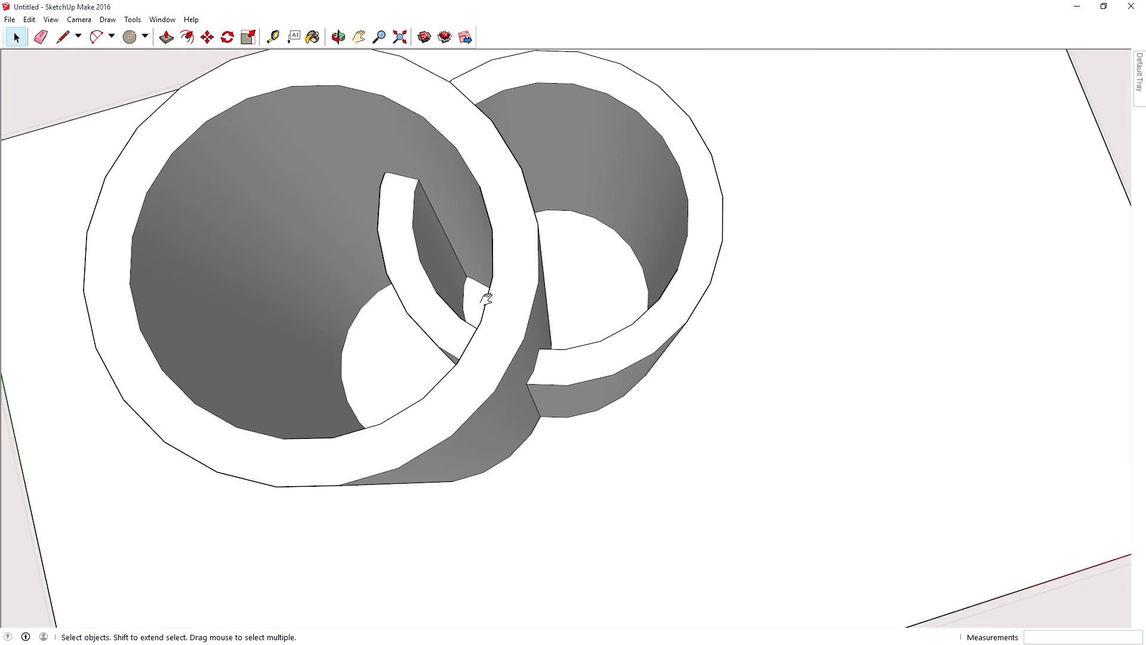
pyautogui.moveTo(487, 299); pyautogui.dragTo(663, 301, button='middle')
pyautogui.click(51, 19)
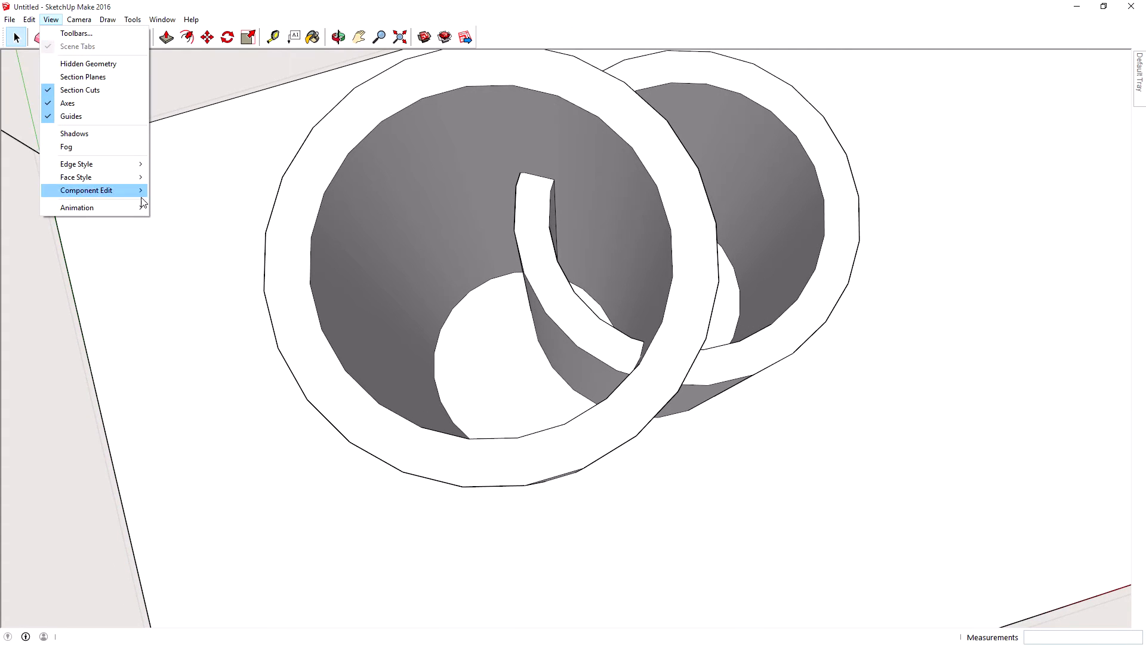
pyautogui.moveTo(141, 177)
pyautogui.click(179, 176)
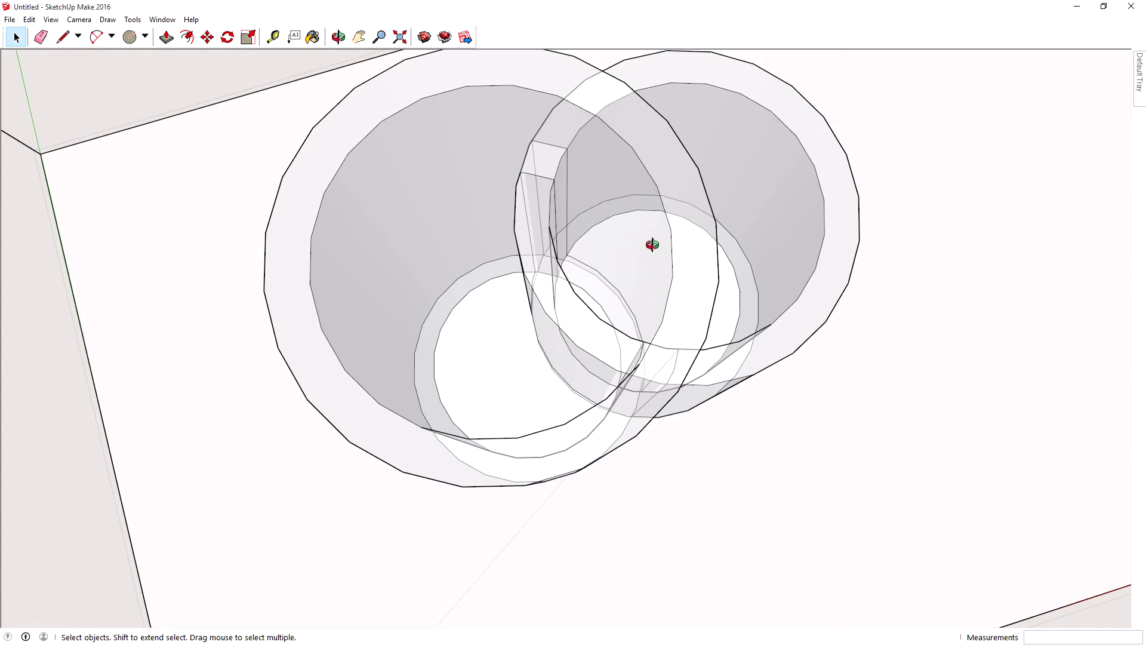
pyautogui.moveTo(653, 244); pyautogui.dragTo(522, 203, button='middle')
pyautogui.scroll(5, 522, 203)
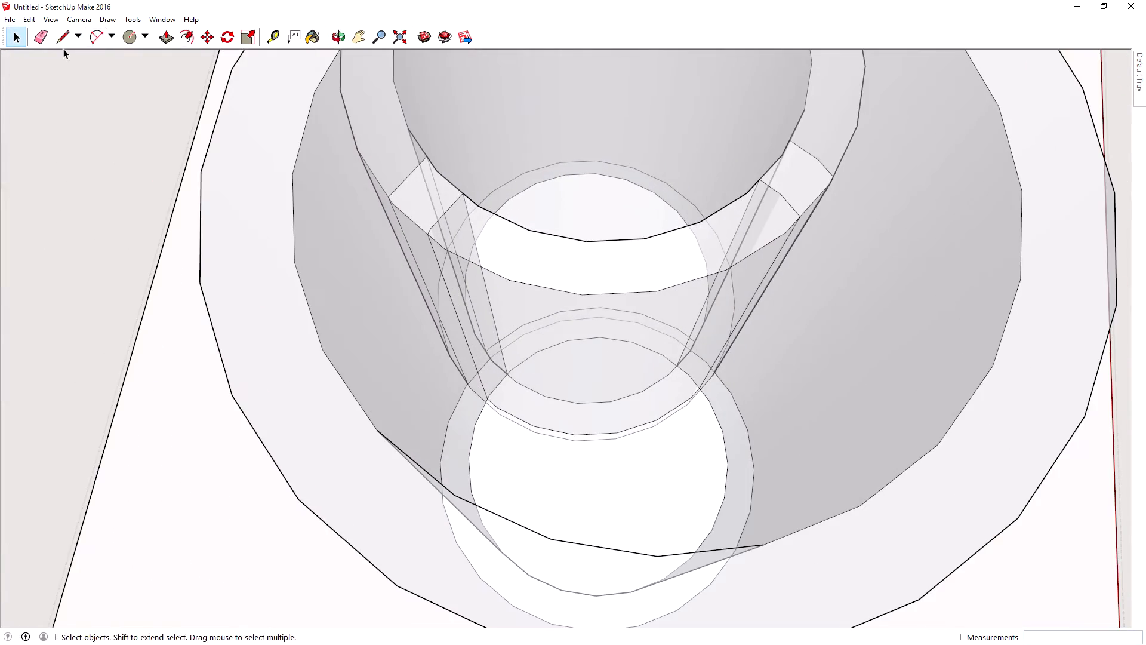
# Erase the curved edges of the shorter cylinder's wall that lie inside the taller cylinder
pyautogui.click(40, 38)
pyautogui.moveTo(748, 169)
pyautogui.mouseDown(button='middle')
pyautogui.moveTo(446, 166)
pyautogui.moveTo(568, 323)
pyautogui.moveTo(594, 272)
pyautogui.moveTo(686, 238)
pyautogui.moveTo(599, 128)
pyautogui.moveTo(929, 156)
pyautogui.moveTo(504, 222)
pyautogui.moveTo(780, 187)
pyautogui.moveTo(679, 252)
pyautogui.moveTo(379, 333)
pyautogui.moveTo(502, 284)
pyautogui.moveTo(461, 378)
pyautogui.moveTo(395, 382)
pyautogui.moveTo(440, 263)
pyautogui.moveTo(419, 351)
pyautogui.moveTo(455, 344)
pyautogui.mouseUp(button='middle')
pyautogui.click(571, 249)
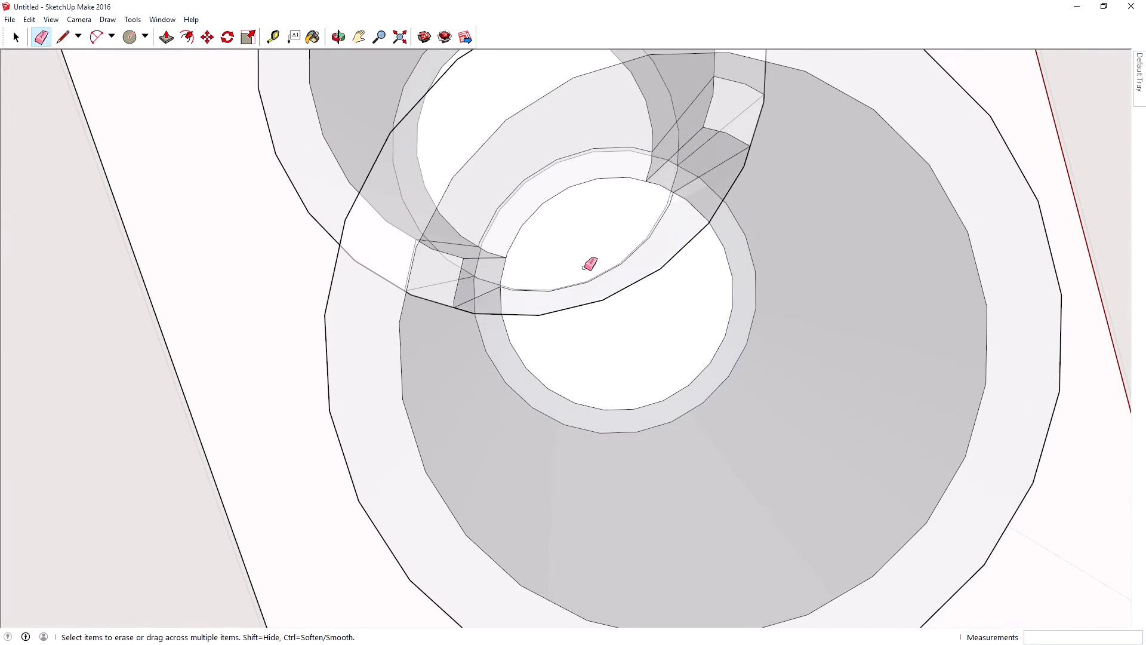
pyautogui.moveTo(583, 267)
pyautogui.mouseDown()
pyautogui.moveTo(605, 289)
pyautogui.moveTo(594, 276)
pyautogui.moveTo(582, 317)
pyautogui.mouseUp()
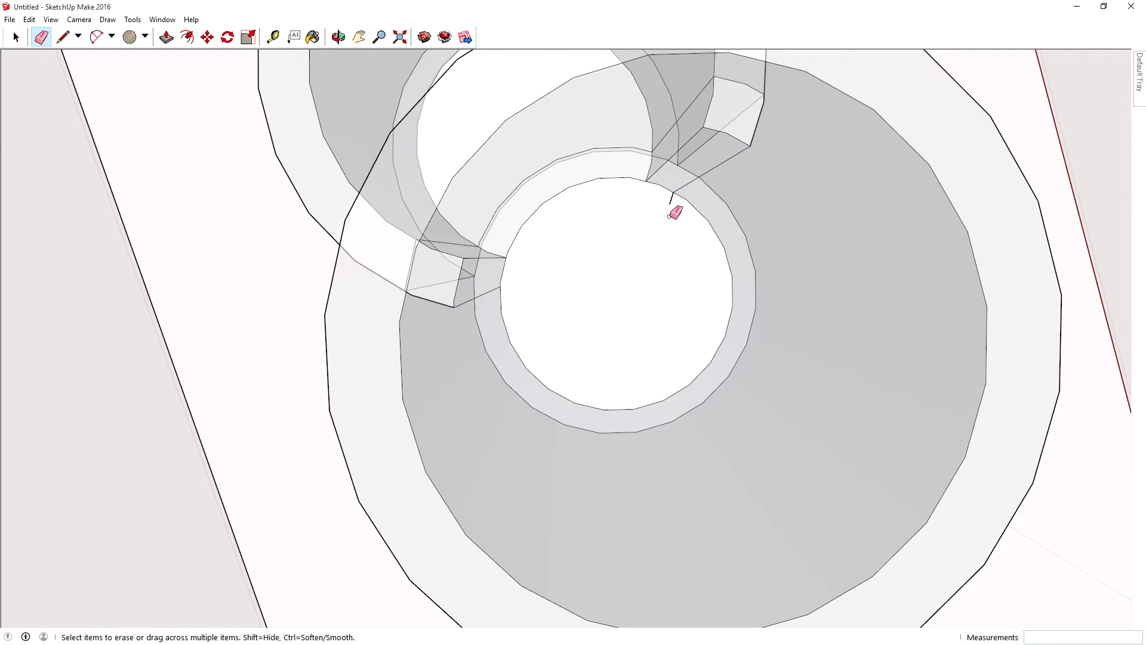
# Erase the leftover edges of the overlapping wall stubs on both sides of the intersection
pyautogui.moveTo(783, 219)
pyautogui.mouseDown(button='middle')
pyautogui.moveTo(622, 210)
pyautogui.moveTo(637, 297)
pyautogui.moveTo(631, 248)
pyautogui.mouseUp(button='middle')
pyautogui.moveTo(622, 159)
pyautogui.mouseDown(button='middle')
pyautogui.moveTo(635, 133)
pyautogui.moveTo(615, 125)
pyautogui.mouseUp(button='middle')
pyautogui.click(584, 88)
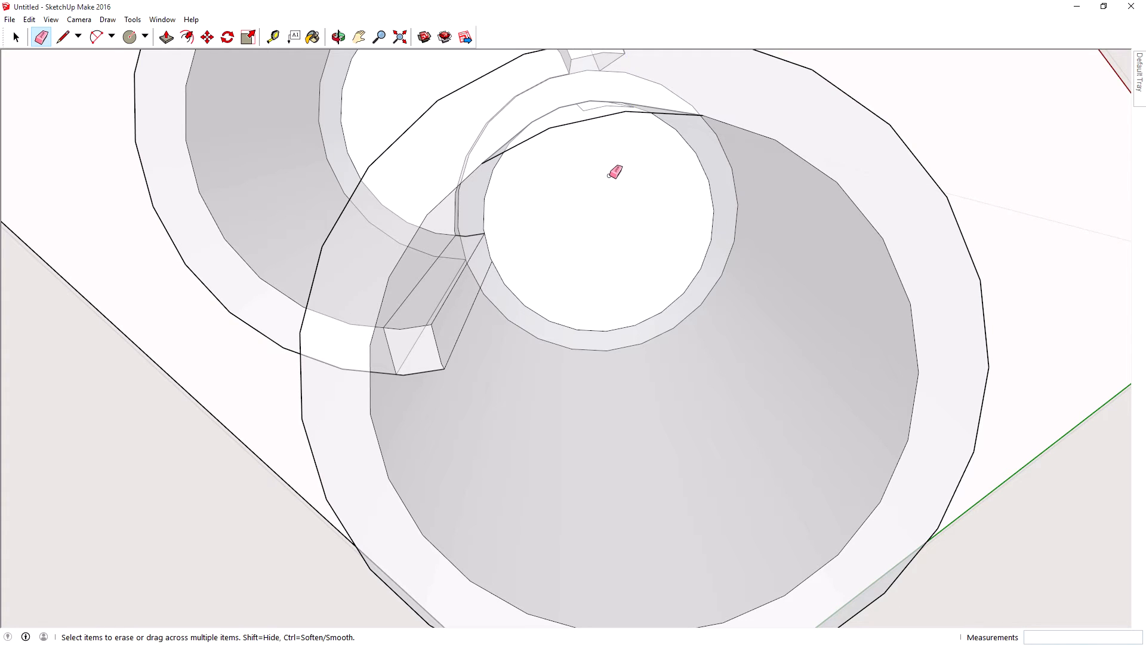
pyautogui.moveTo(615, 172)
pyautogui.mouseDown(button='middle')
pyautogui.moveTo(621, 95)
pyautogui.moveTo(620, 171)
pyautogui.moveTo(621, 106)
pyautogui.moveTo(621, 120)
pyautogui.moveTo(605, 85)
pyautogui.mouseUp(button='middle')
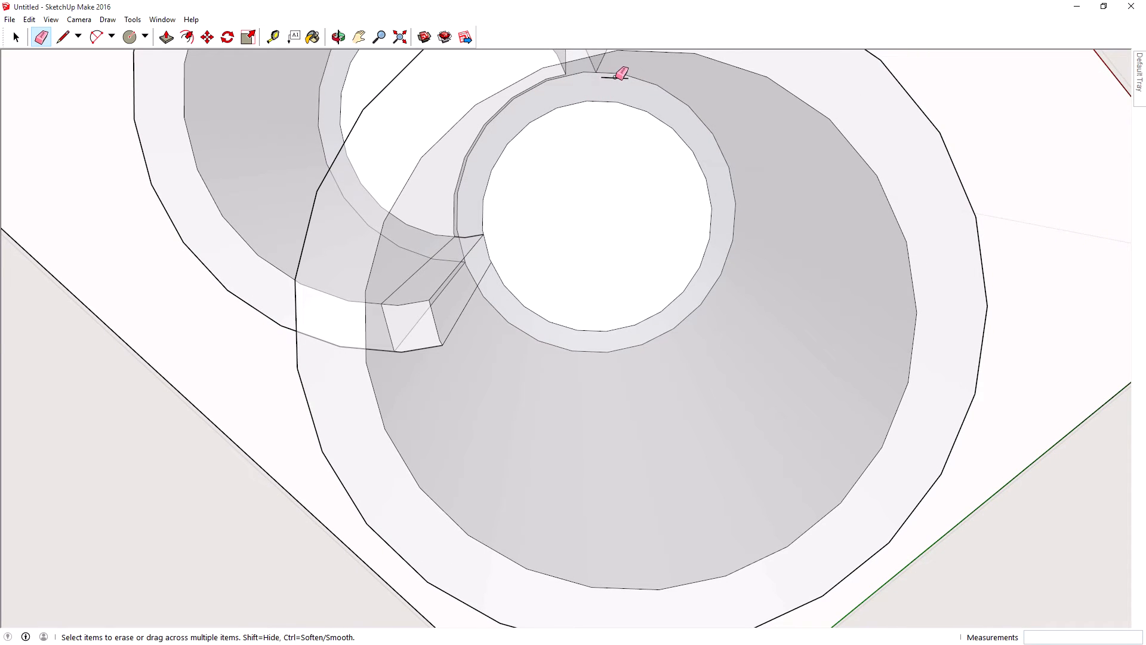
pyautogui.moveTo(535, 192)
pyautogui.mouseDown(button='middle')
pyautogui.moveTo(425, 174)
pyautogui.moveTo(852, 120)
pyautogui.moveTo(686, 185)
pyautogui.moveTo(783, 199)
pyautogui.moveTo(676, 195)
pyautogui.moveTo(586, 225)
pyautogui.moveTo(459, 214)
pyautogui.moveTo(571, 168)
pyautogui.mouseUp(button='middle')
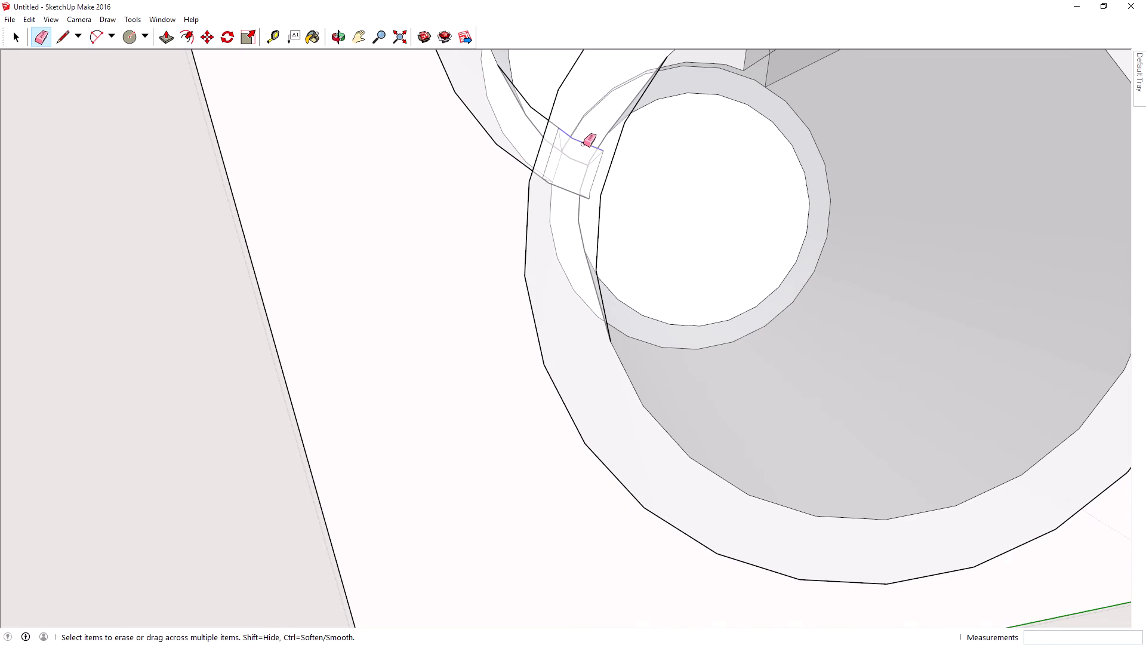
pyautogui.moveTo(583, 143); pyautogui.dragTo(579, 158)
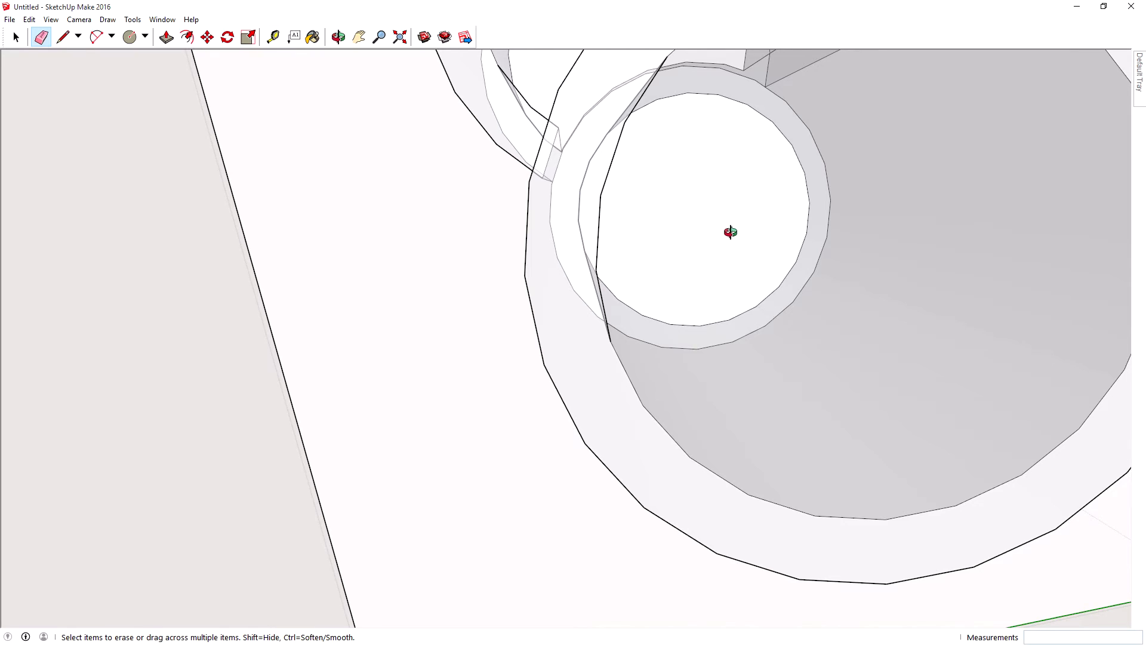
# Turn off the X-ray face style and examine the joined containers on the build plate
pyautogui.moveTo(730, 232)
pyautogui.mouseDown(button='middle')
pyautogui.moveTo(658, 141)
pyautogui.moveTo(530, 121)
pyautogui.moveTo(514, 182)
pyautogui.moveTo(670, 155)
pyautogui.moveTo(563, 117)
pyautogui.moveTo(579, 233)
pyautogui.moveTo(617, 113)
pyautogui.moveTo(579, 302)
pyautogui.moveTo(563, 323)
pyautogui.moveTo(568, 310)
pyautogui.moveTo(578, 328)
pyautogui.moveTo(962, 328)
pyautogui.moveTo(535, 317)
pyautogui.moveTo(819, 267)
pyautogui.moveTo(699, 256)
pyautogui.moveTo(880, 344)
pyautogui.mouseUp(button='middle')
pyautogui.scroll(-3, 602, 151)
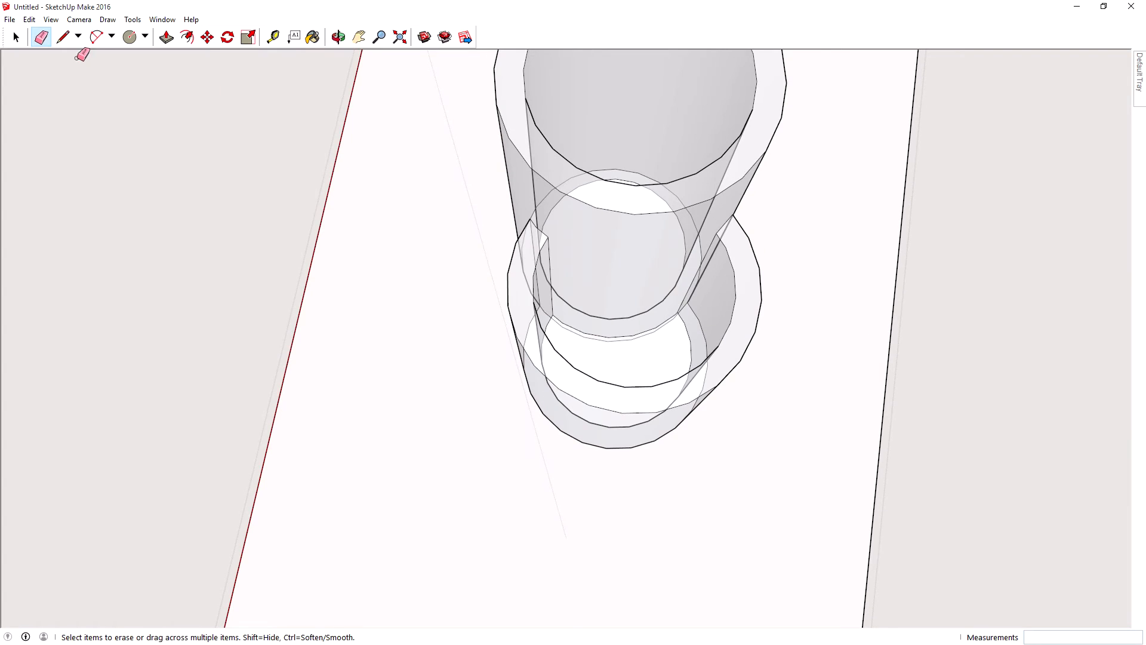
pyautogui.click(16, 37)
pyautogui.click(50, 19)
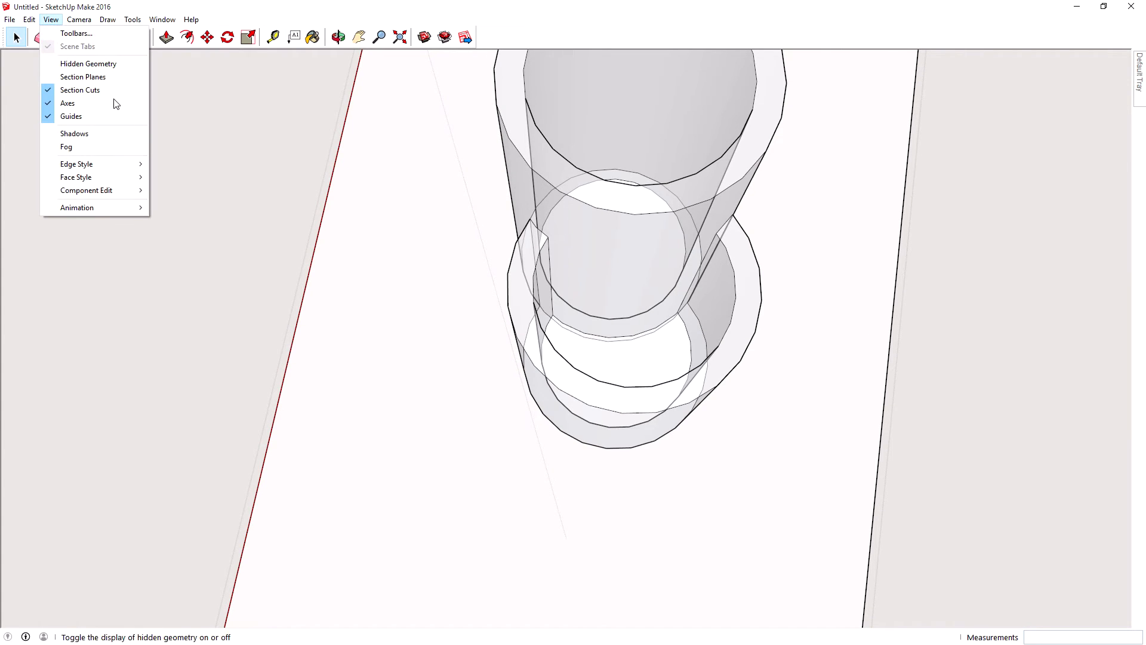
pyautogui.moveTo(113, 177)
pyautogui.click(182, 176)
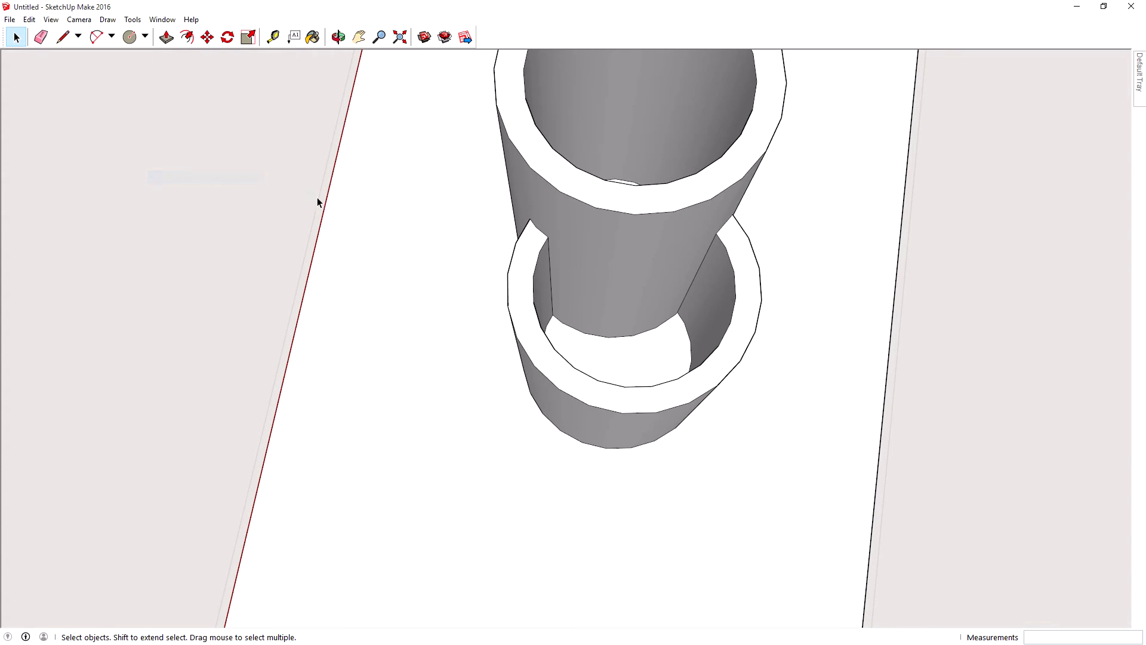
pyautogui.moveTo(317, 197); pyautogui.dragTo(824, 526, button='middle')
pyautogui.scroll(5, 529, 269)
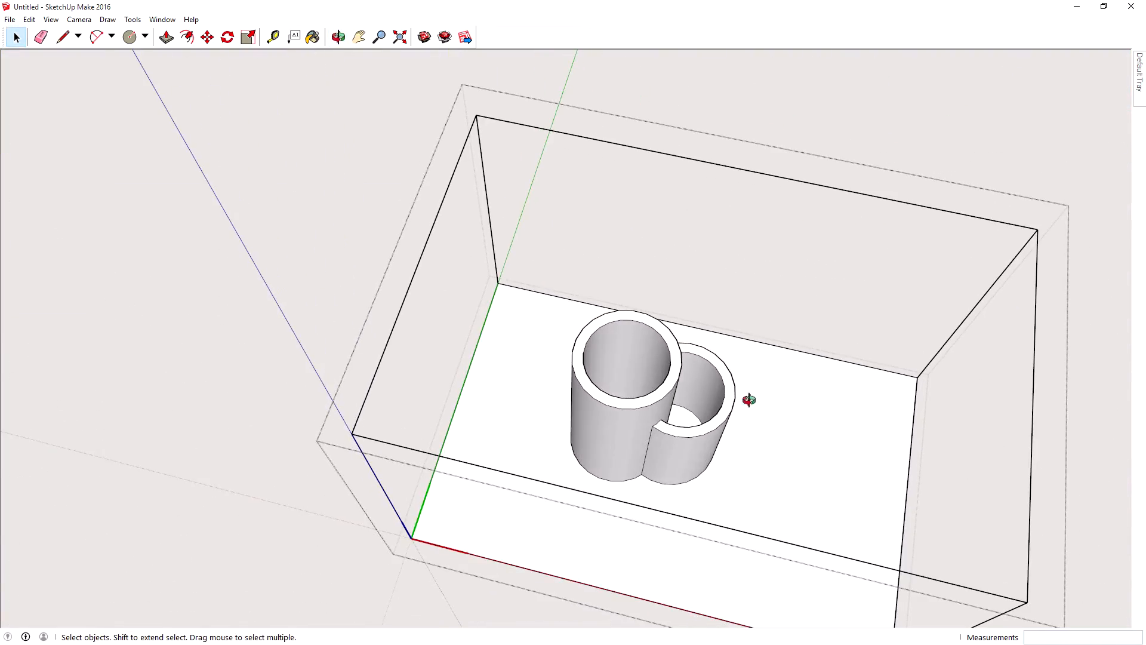
# Examine the joined containers from above and from the side, checking both hollow interiors and the shared wall between them
pyautogui.moveTo(747, 399); pyautogui.dragTo(932, 538, button='middle')
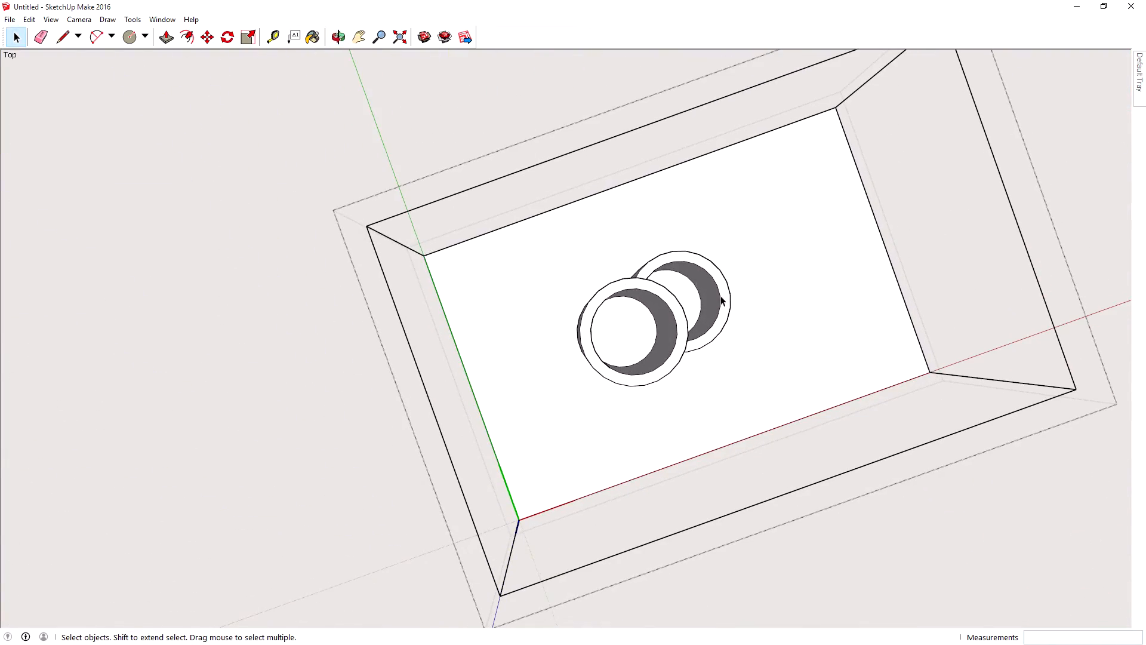
pyautogui.moveTo(721, 301); pyautogui.dragTo(696, 281, button='middle')
pyautogui.scroll(3, 742, 366)
pyautogui.scroll(3, 578, 495)
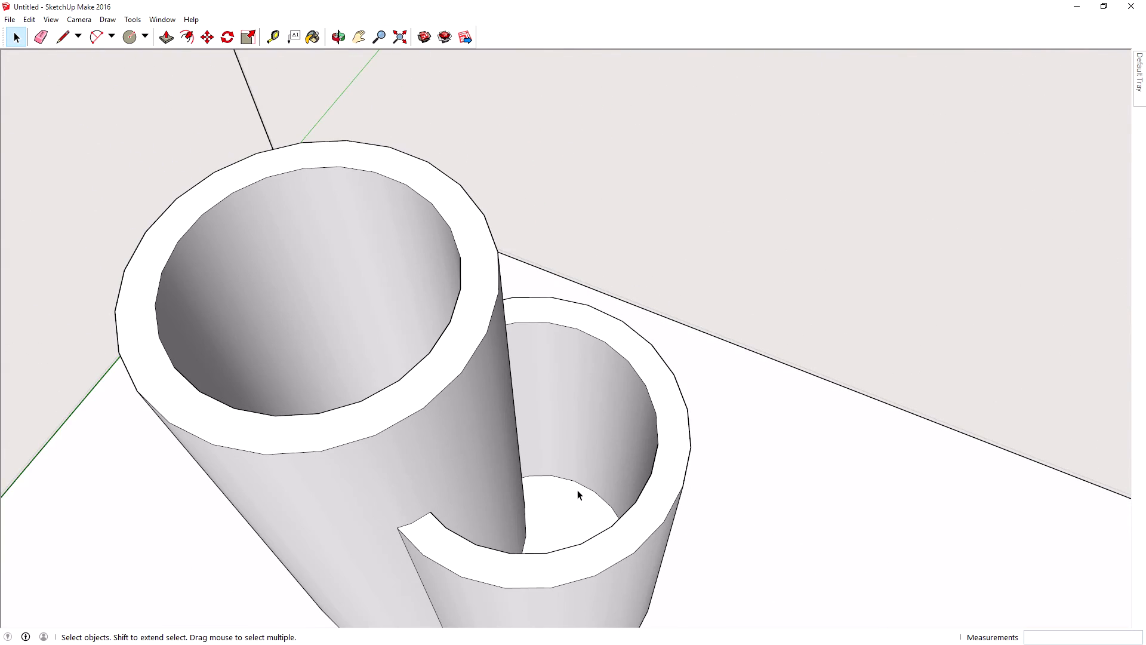
pyautogui.moveTo(572, 467); pyautogui.dragTo(667, 507, button='middle')
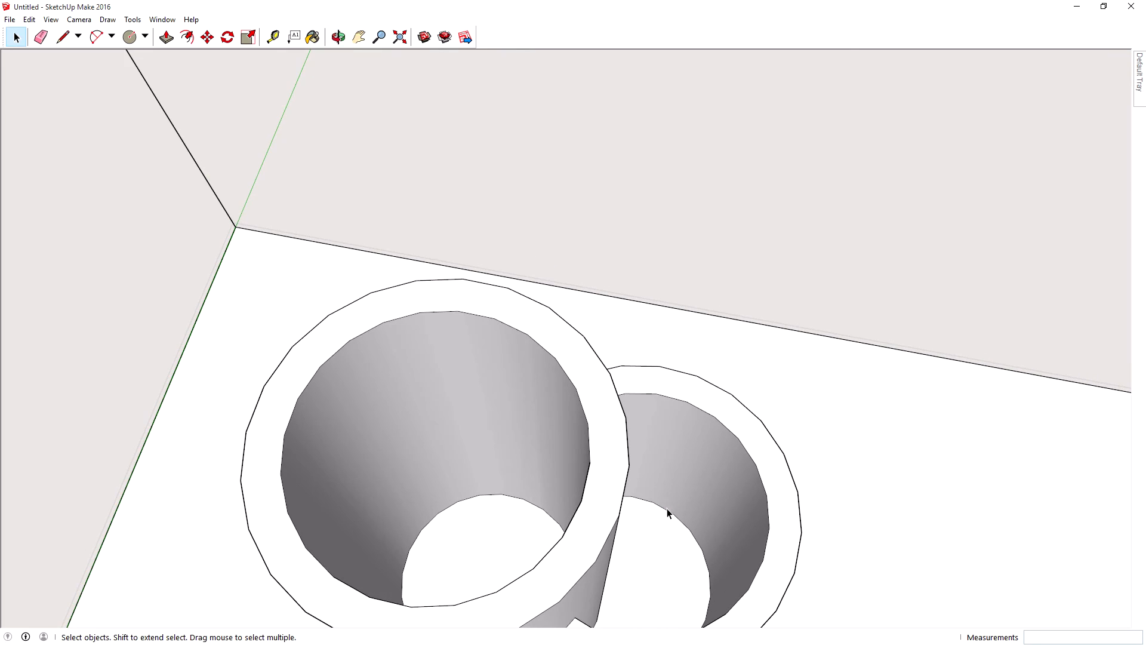
pyautogui.scroll(-5, 707, 432)
pyautogui.moveTo(753, 441); pyautogui.dragTo(469, 348, button='middle')
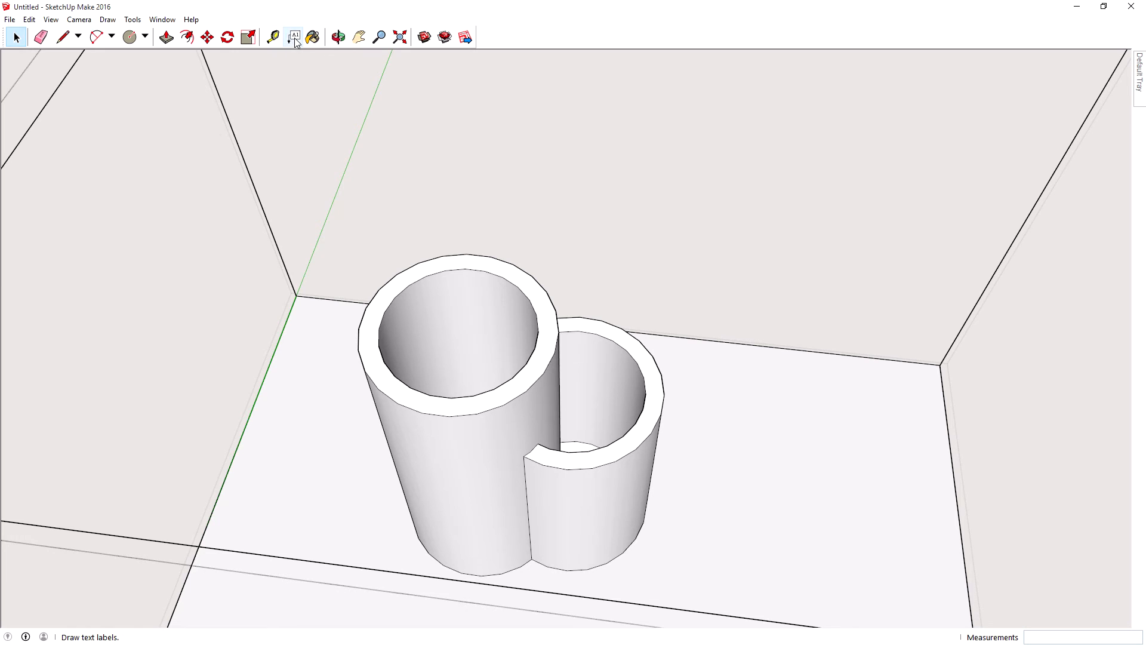
pyautogui.moveTo(733, 354); pyautogui.dragTo(683, 297, button='middle')
pyautogui.scroll(4, 686, 439)
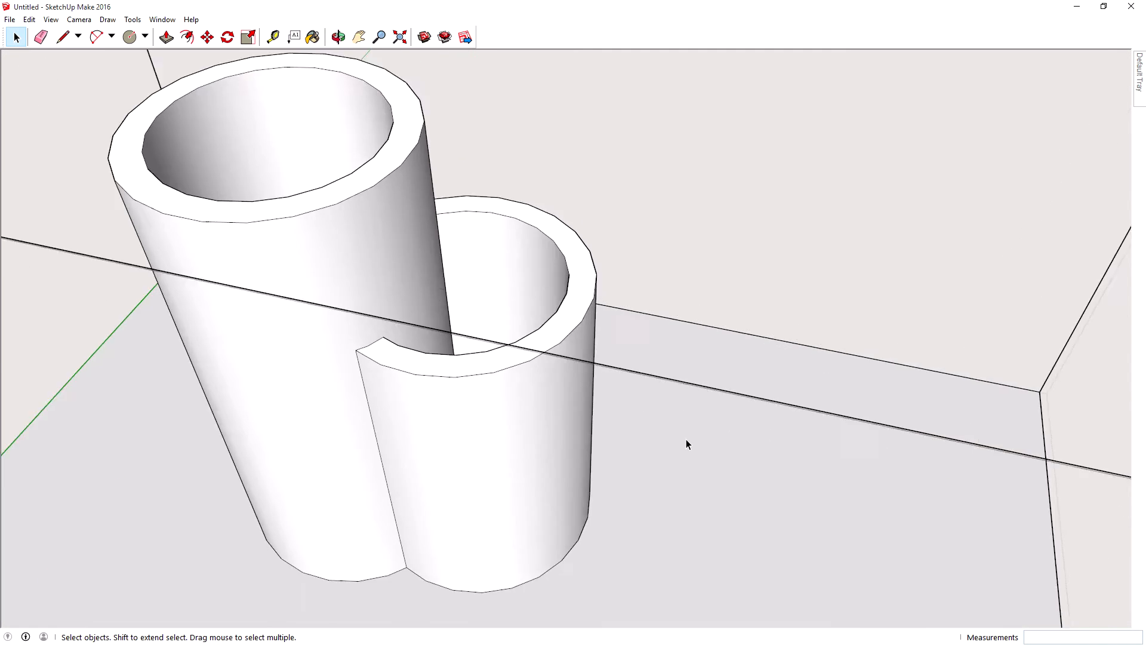
pyautogui.moveTo(469, 262); pyautogui.dragTo(243, 366, button='middle')
pyautogui.scroll(3, 396, 328)
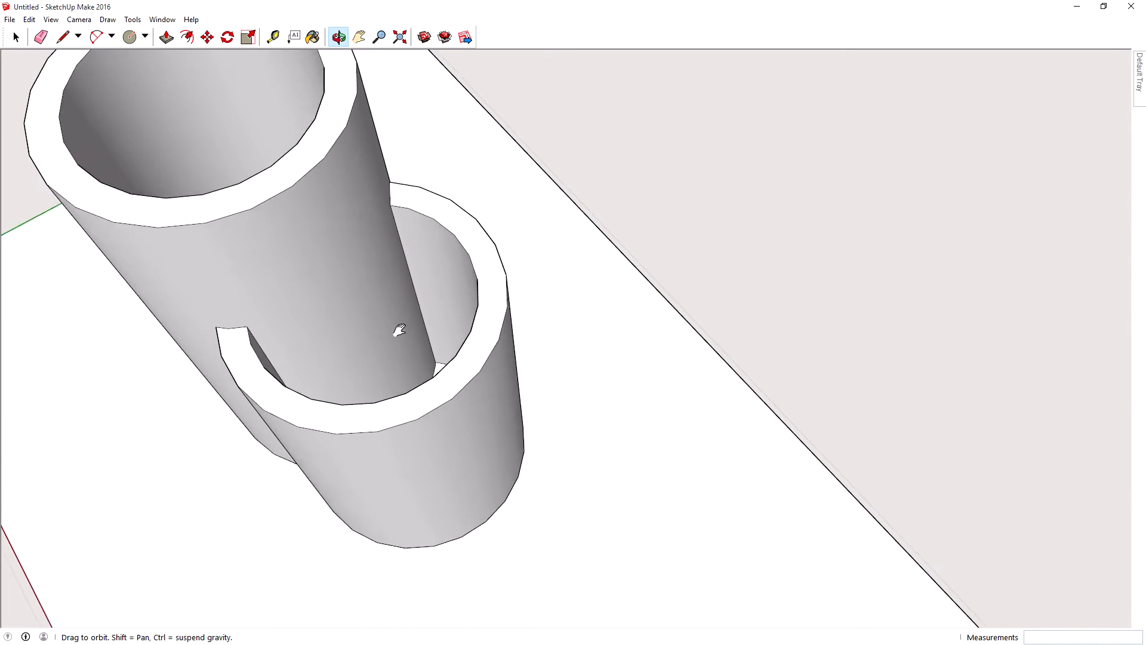
# Activate the Line tool and inspect the shorter container's rim ends and the vertical seams on both sides of the join
pyautogui.click(63, 35)
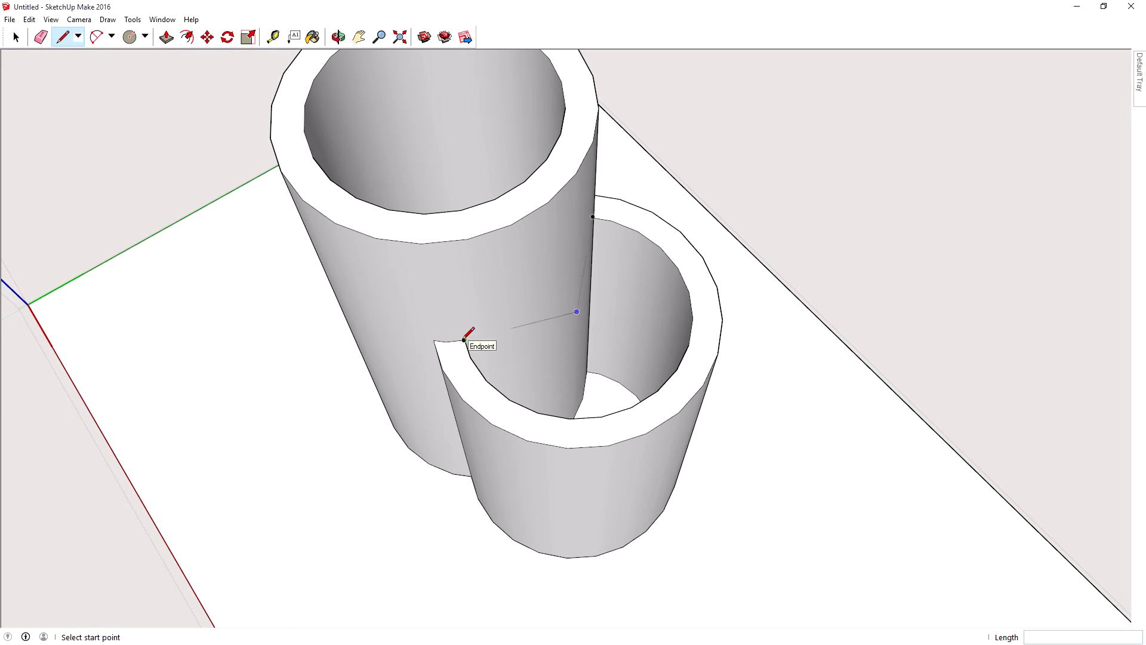
pyautogui.scroll(1, 519, 405)
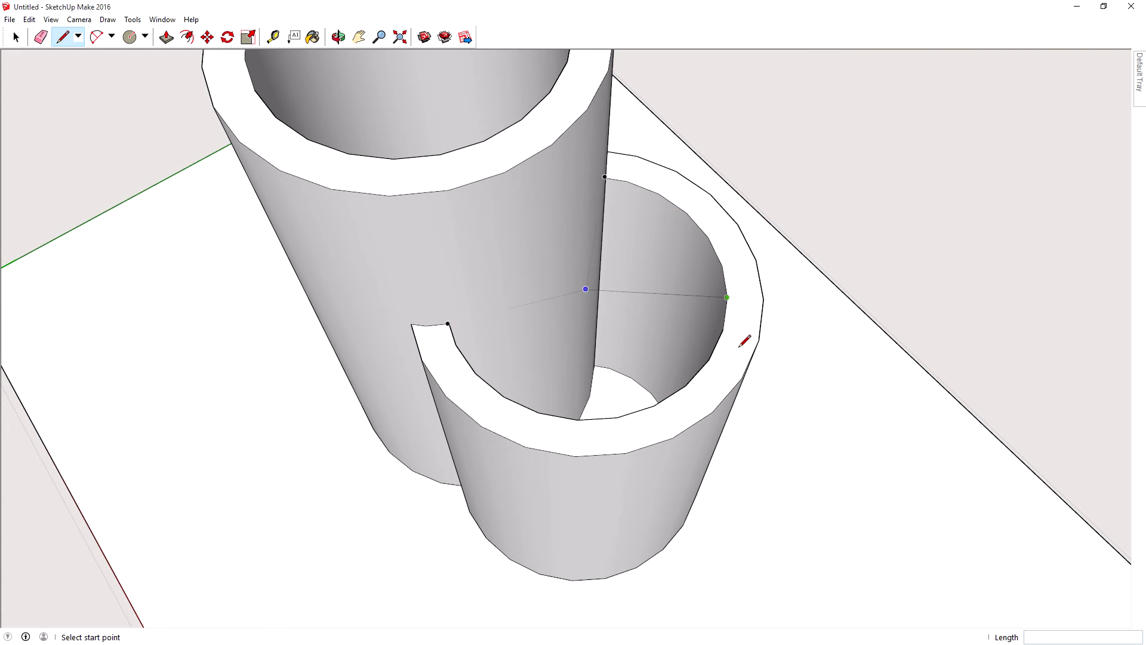
pyautogui.scroll(2, 693, 518)
pyautogui.scroll(-1, 626, 293)
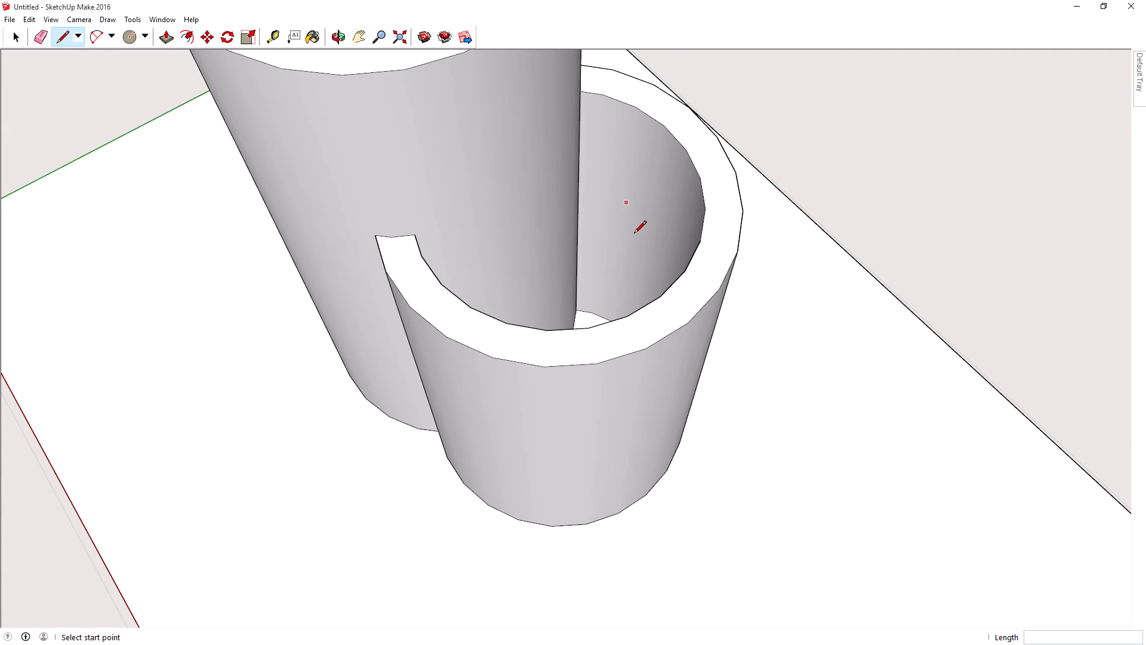
pyautogui.moveTo(838, 329); pyautogui.dragTo(711, 355, button='middle')
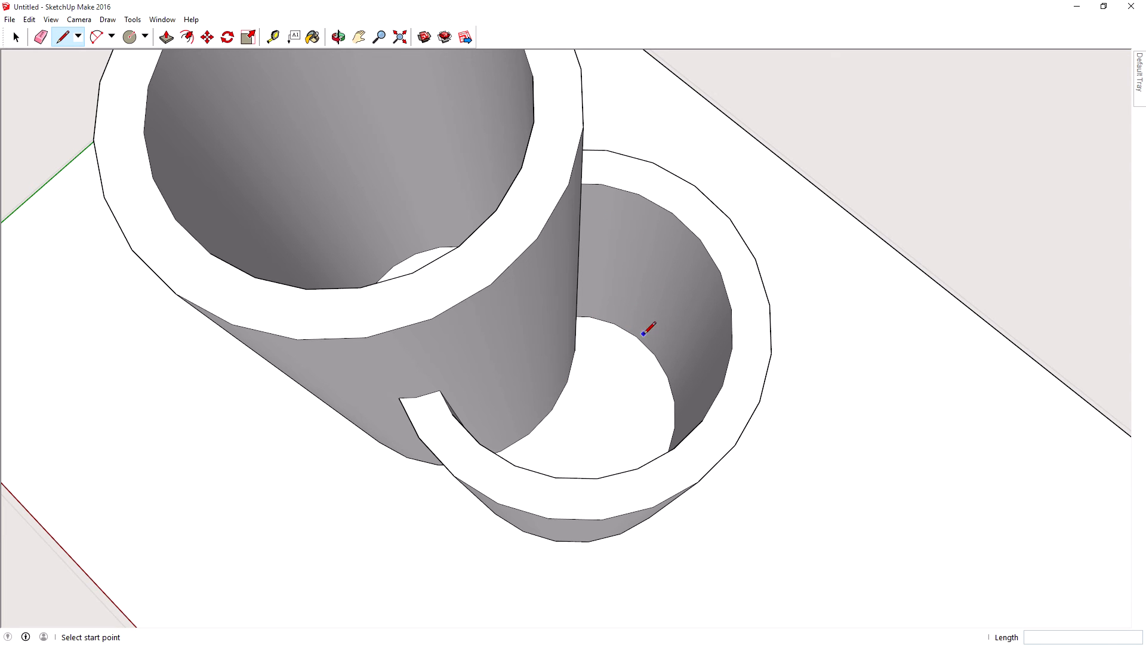
pyautogui.moveTo(671, 265); pyautogui.dragTo(675, 314, button='middle')
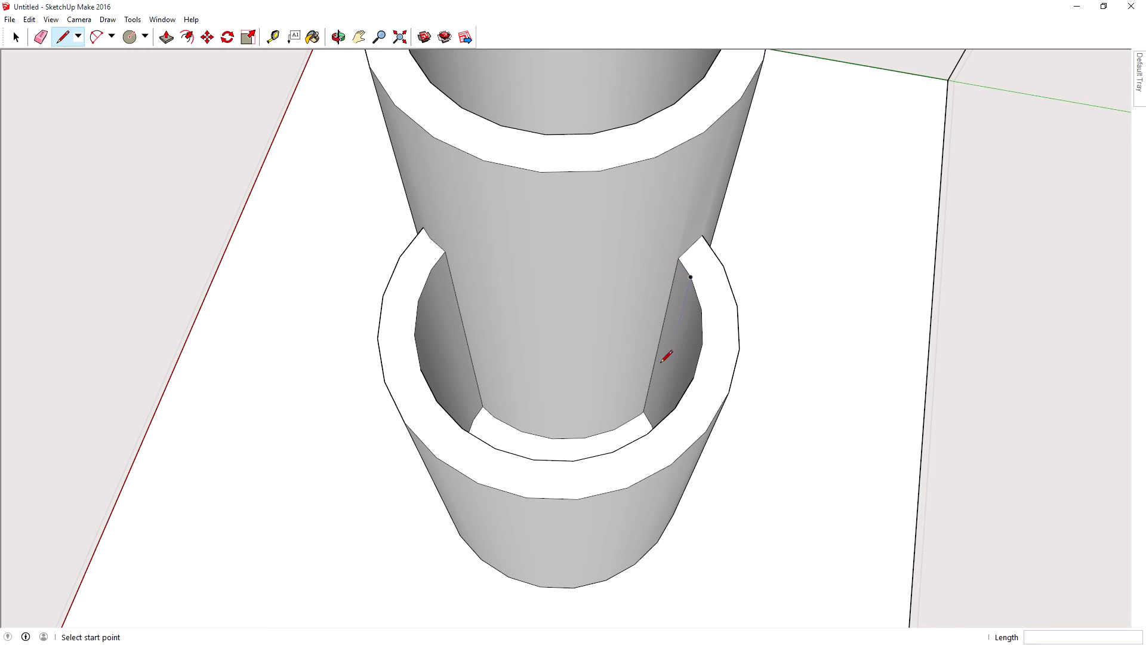
pyautogui.moveTo(651, 392)
pyautogui.mouseDown(button='middle')
pyautogui.moveTo(798, 360)
pyautogui.moveTo(530, 312)
pyautogui.moveTo(483, 228)
pyautogui.mouseUp(button='middle')
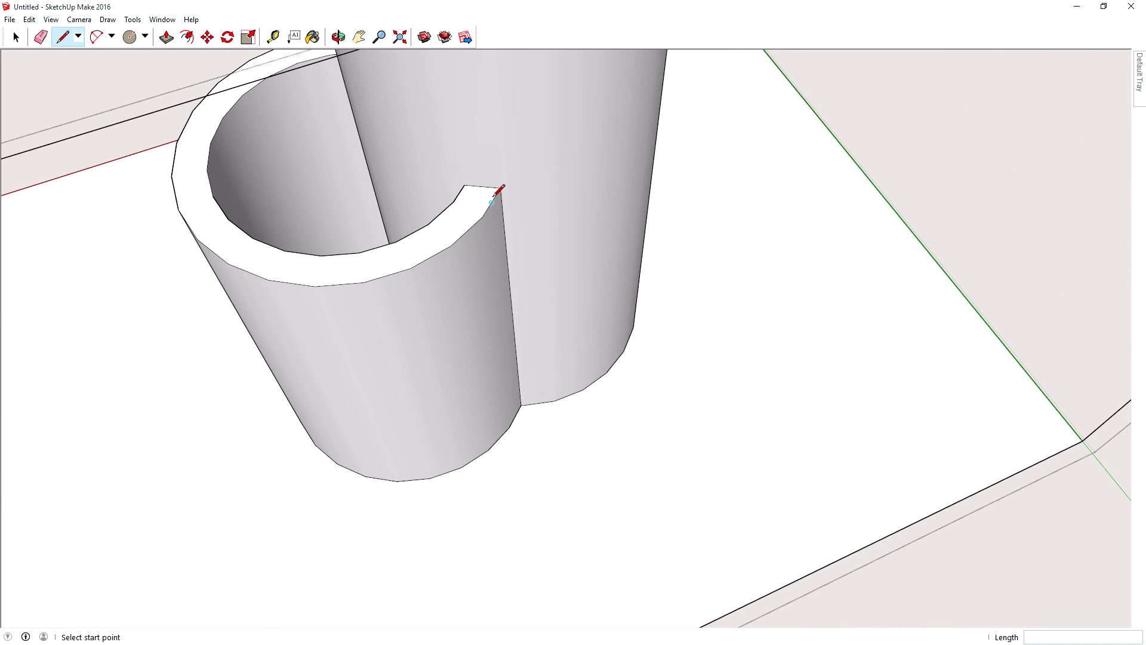
pyautogui.moveTo(310, 305)
pyautogui.mouseDown(button='middle')
pyautogui.moveTo(525, 110)
pyautogui.moveTo(513, 138)
pyautogui.mouseUp(button='middle')
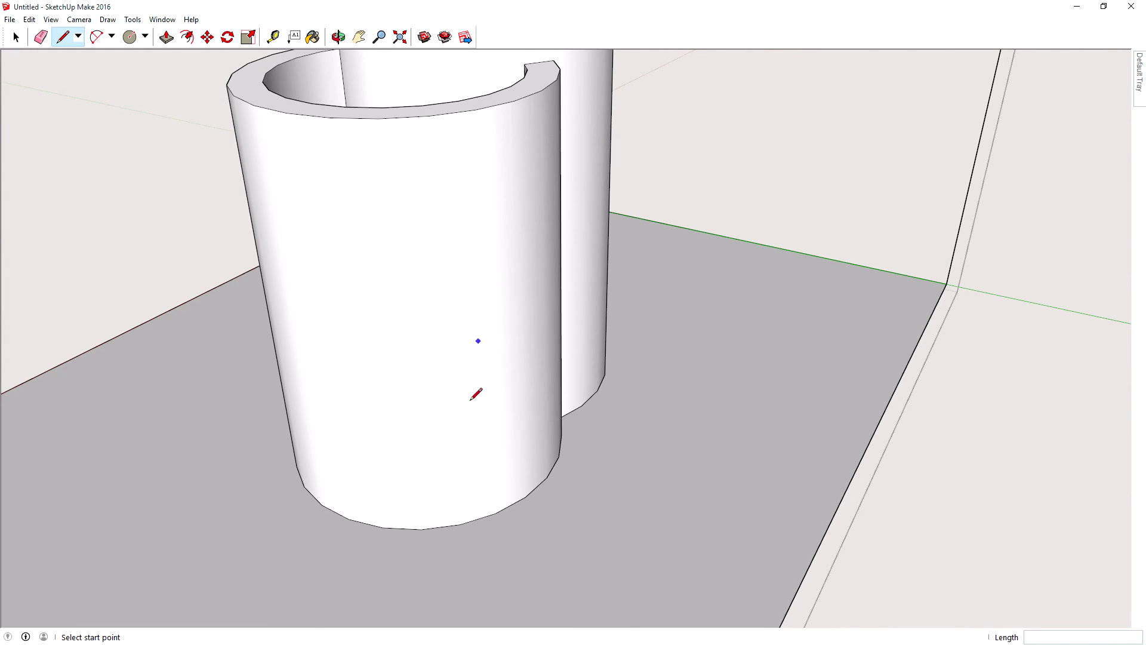
pyautogui.moveTo(445, 351)
pyautogui.mouseDown(button='middle')
pyautogui.moveTo(614, 402)
pyautogui.moveTo(604, 320)
pyautogui.moveTo(983, 277)
pyautogui.moveTo(765, 267)
pyautogui.moveTo(782, 218)
pyautogui.moveTo(540, 349)
pyautogui.moveTo(525, 320)
pyautogui.mouseUp(button='middle')
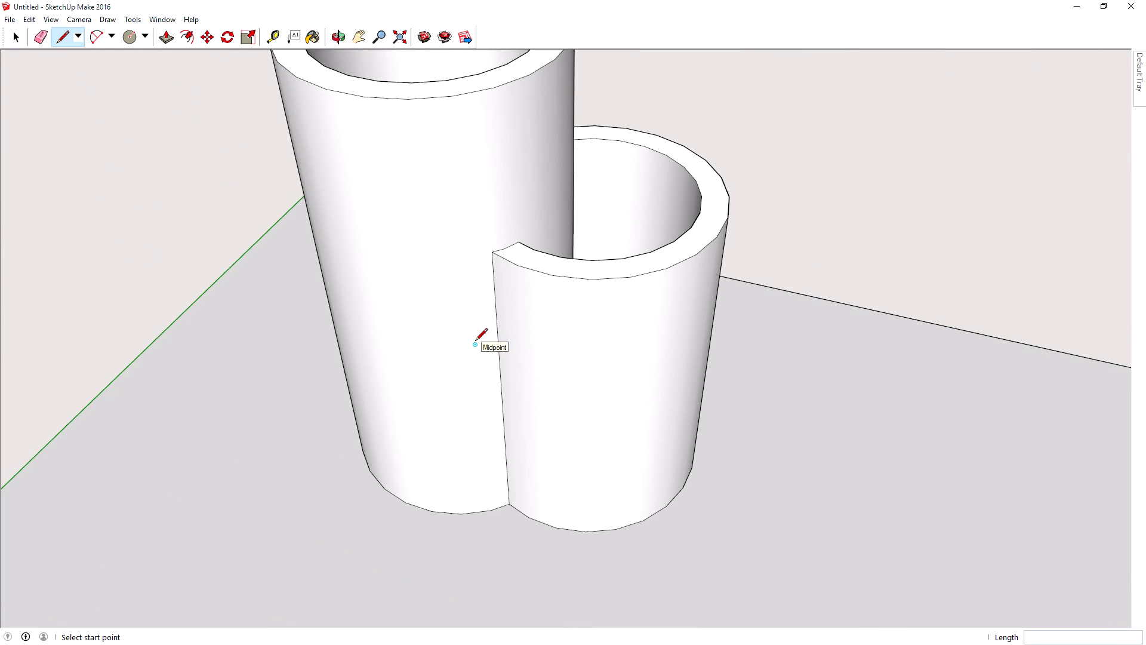
pyautogui.moveTo(785, 248)
pyautogui.mouseDown(button='middle')
pyautogui.moveTo(804, 328)
pyautogui.moveTo(888, 404)
pyautogui.moveTo(543, 296)
pyautogui.moveTo(708, 340)
pyautogui.moveTo(729, 276)
pyautogui.moveTo(777, 292)
pyautogui.mouseUp(button='middle')
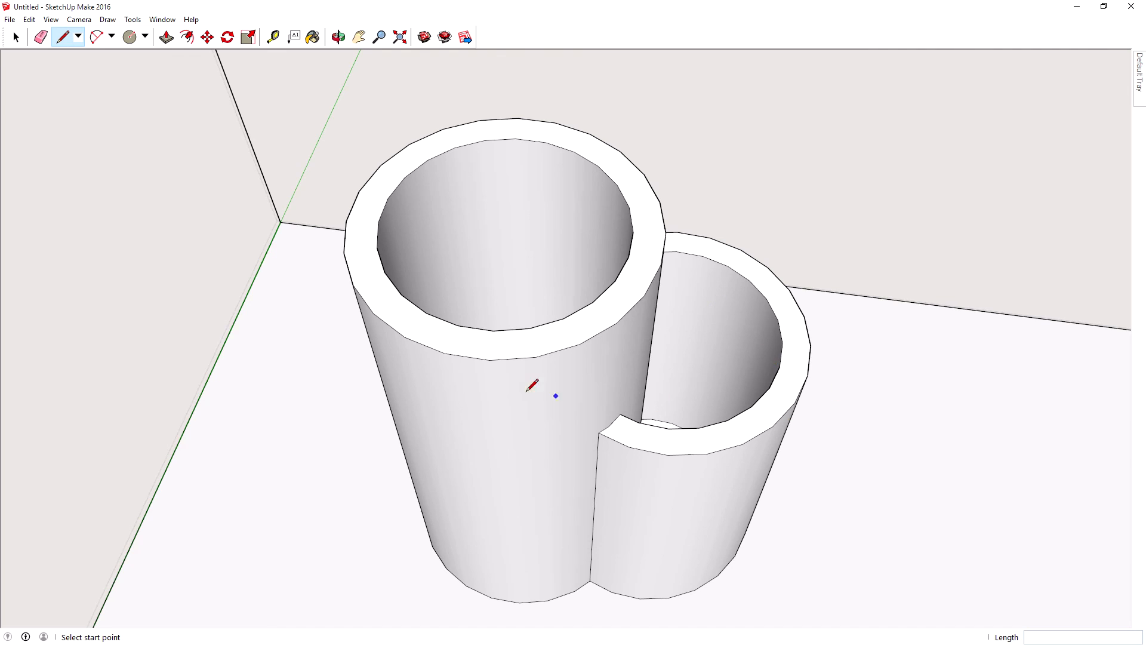